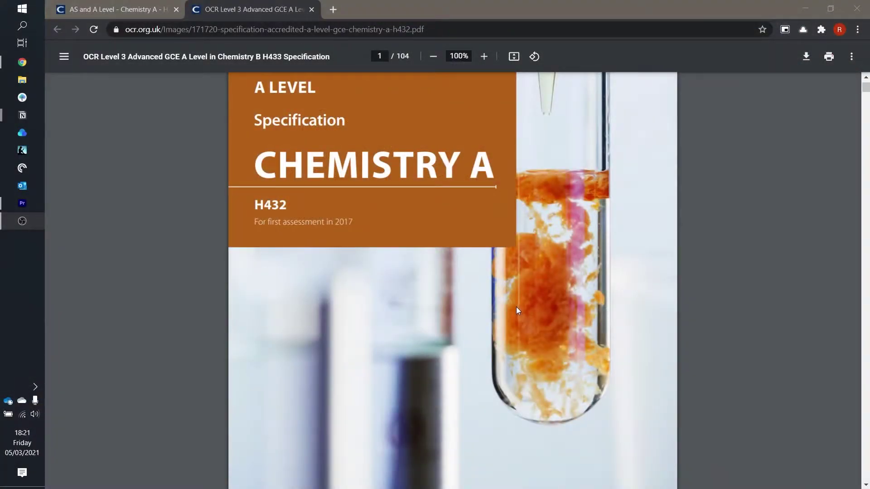
Step: Skim the assessment overview and select the 2 hours 15 minutes exam duration text
scroll(516, 309, "down", 20)
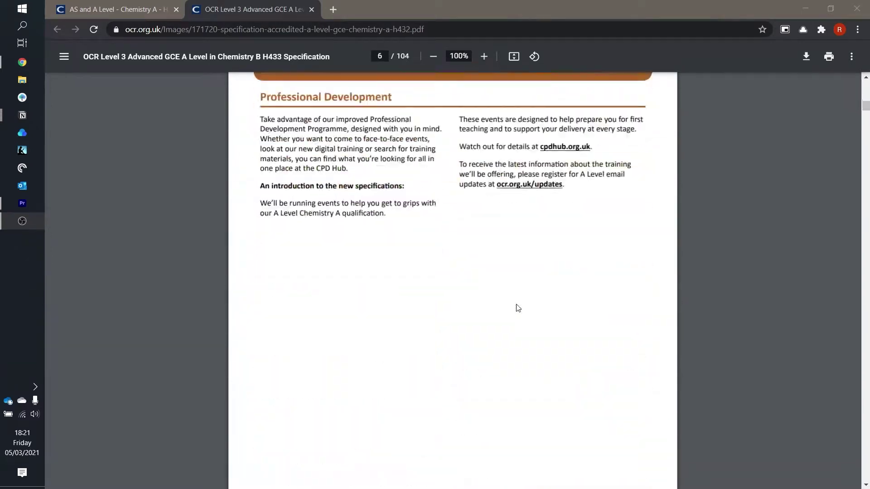
scroll(518, 308, "down", 20)
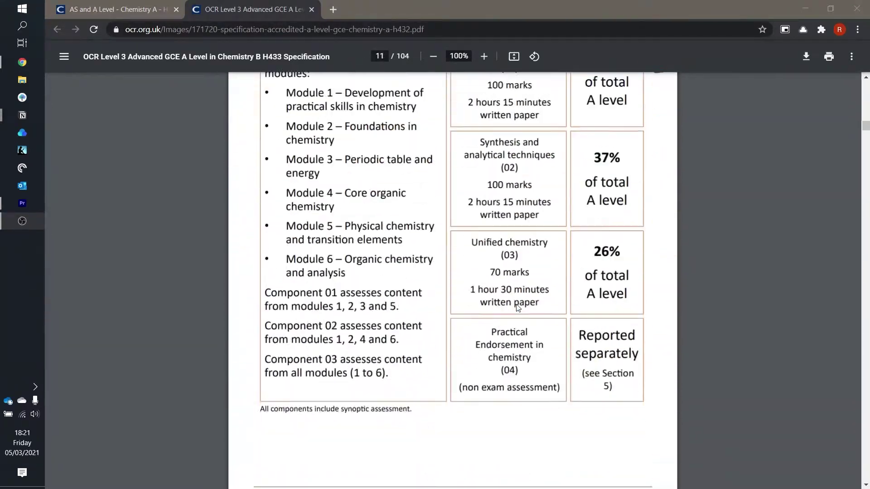
scroll(518, 308, "down", 8)
scroll(518, 308, "up", 12)
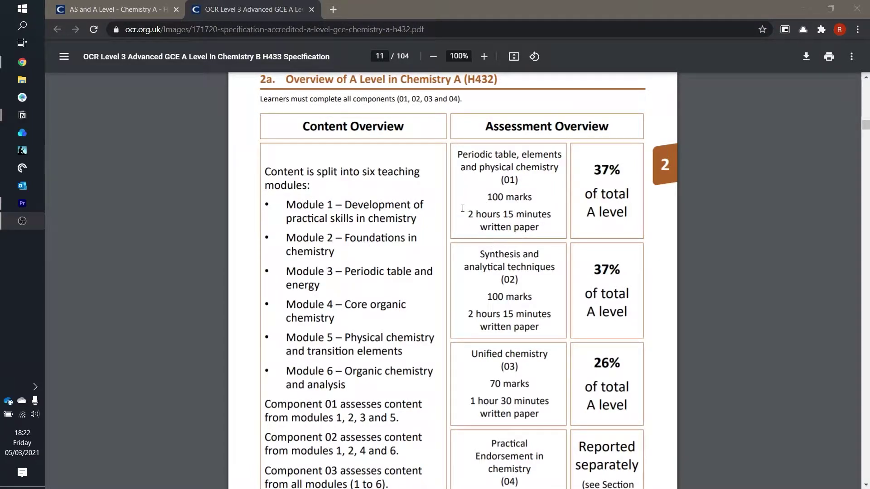
left_click_drag(467, 214, 547, 215)
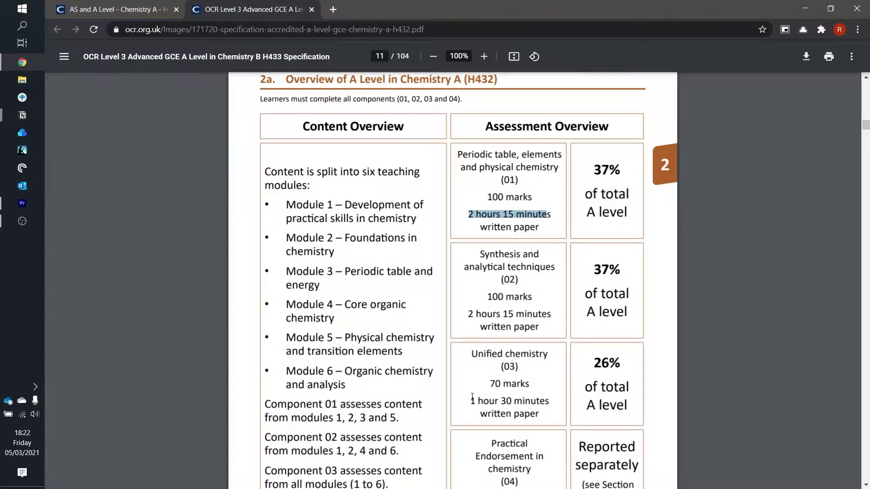
left_click_drag(471, 401, 509, 426)
left_click(560, 400)
Step: Scroll to page 48, 5.1.1 How fast?, and open the GCSE English Literature specification alongside
scroll(531, 421, "down", 1)
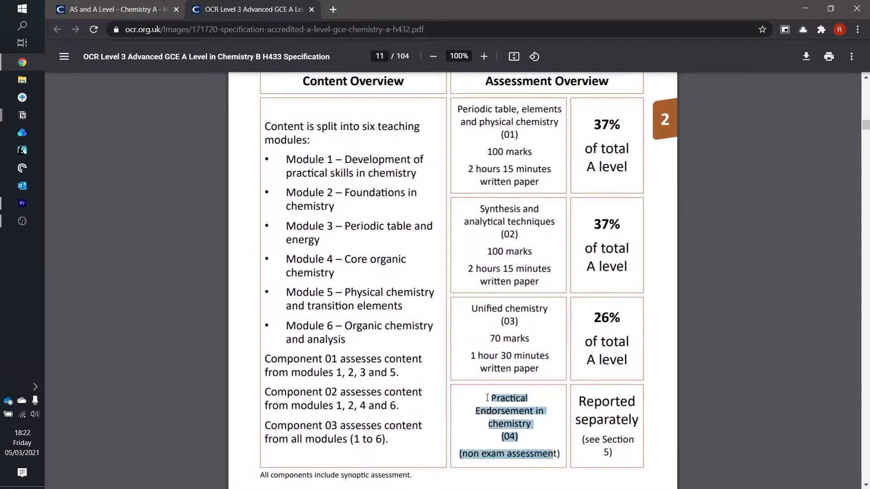
scroll(583, 375, "down", 20)
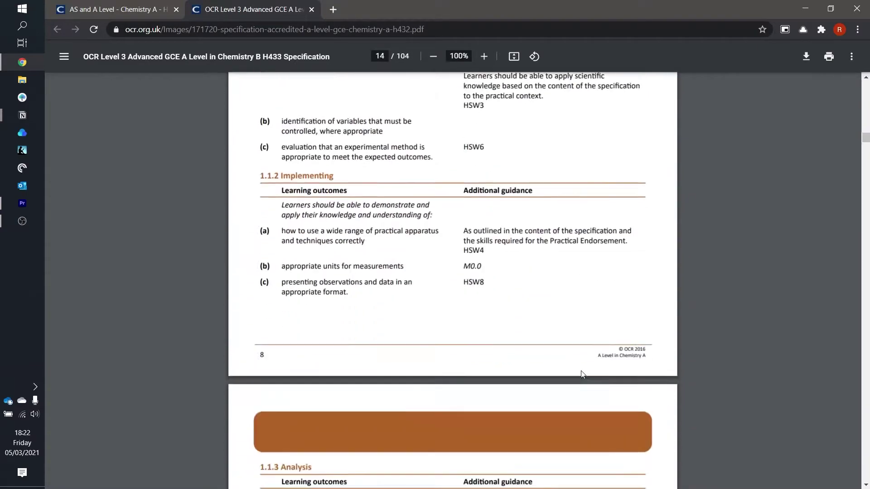
scroll(583, 375, "down", 20)
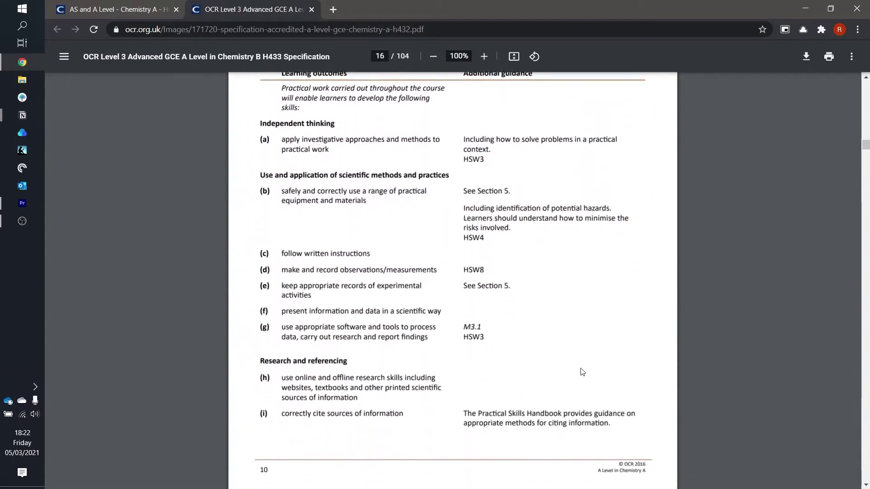
scroll(582, 372, "down", 20)
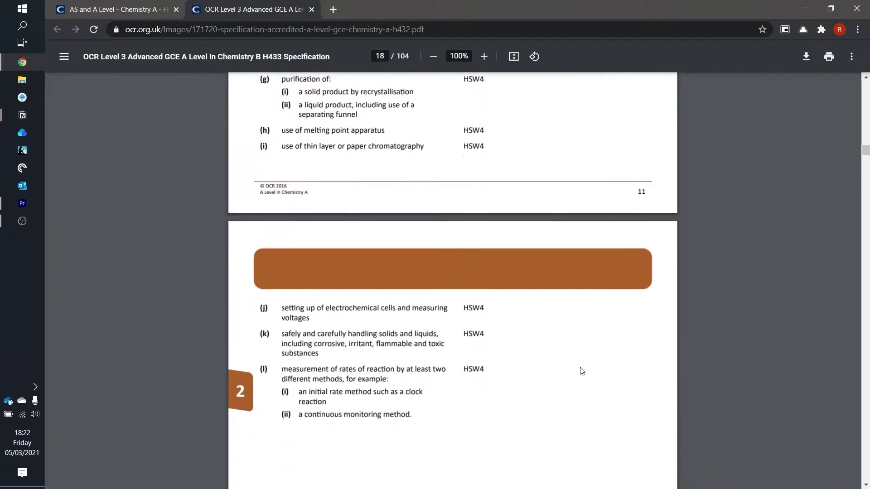
scroll(582, 371, "down", 4)
scroll(580, 369, "down", 18)
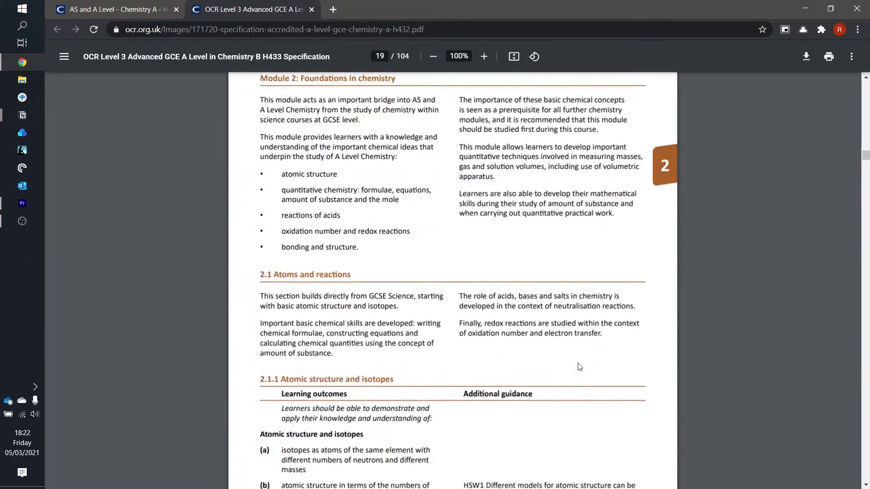
scroll(578, 366, "down", 13)
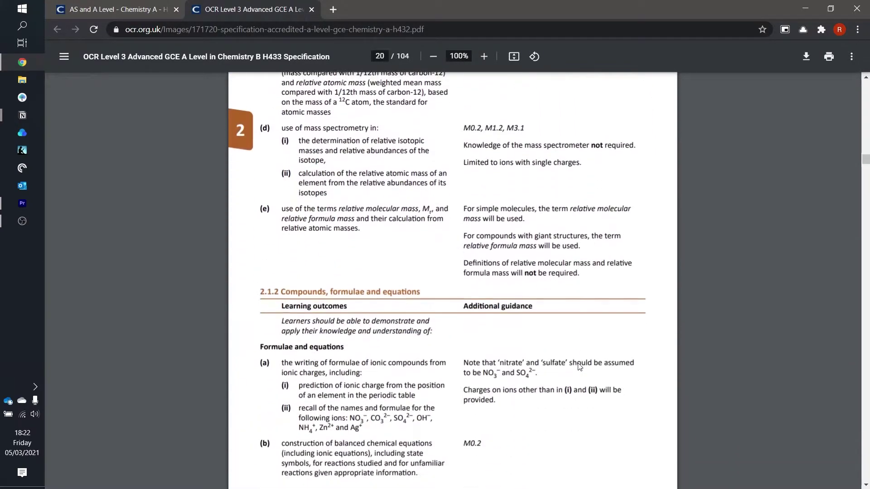
scroll(580, 367, "down", 20)
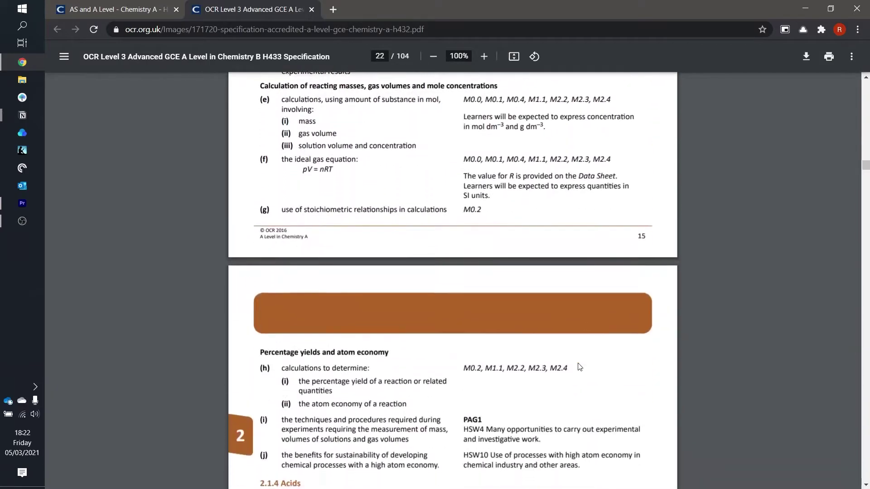
scroll(648, 368, "down", 20)
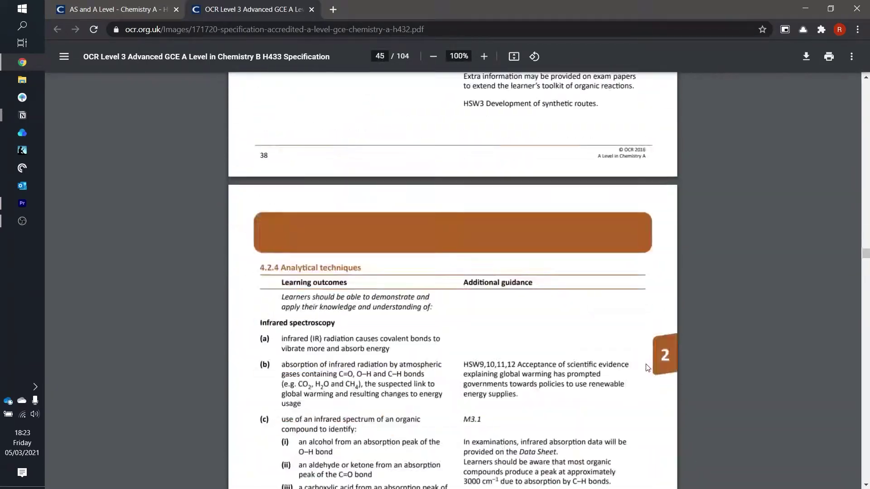
scroll(648, 368, "down", 20)
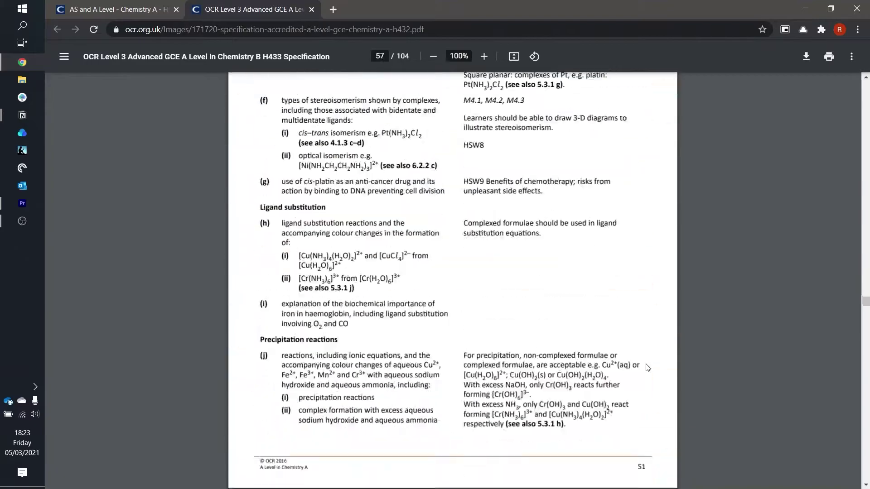
scroll(648, 368, "down", 20)
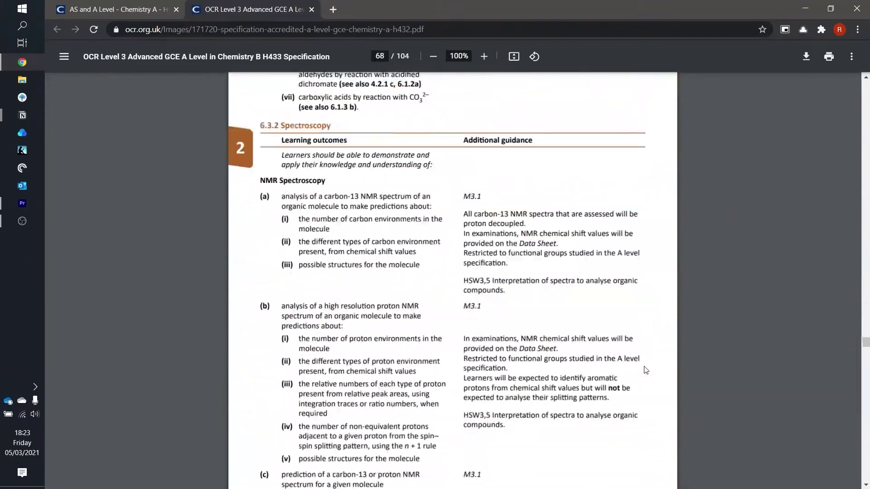
scroll(642, 370, "up", 8)
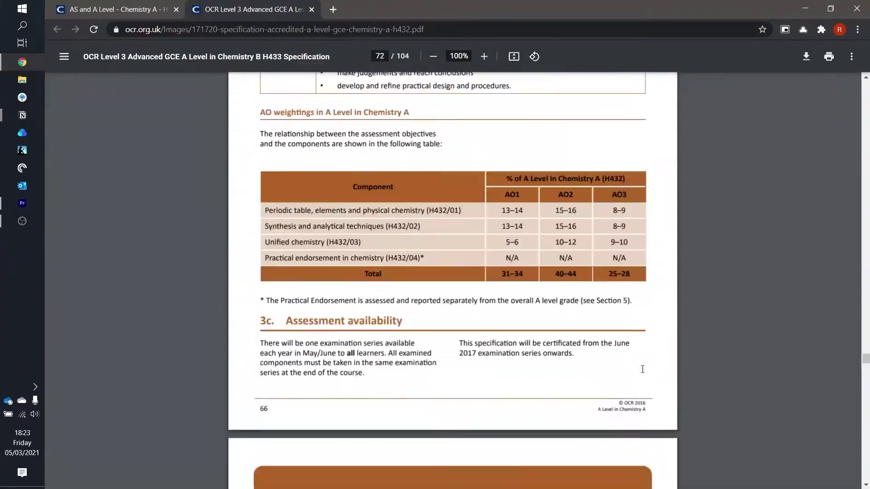
scroll(643, 358, "up", 1)
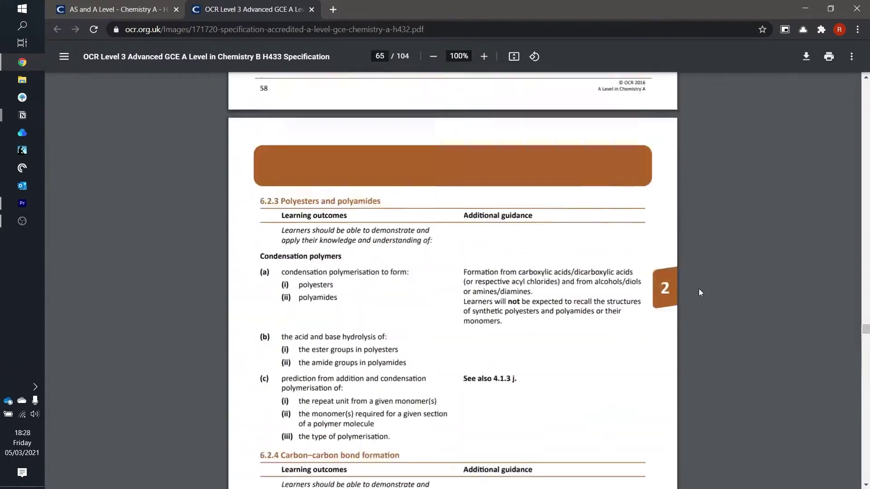
scroll(699, 289, "up", 20)
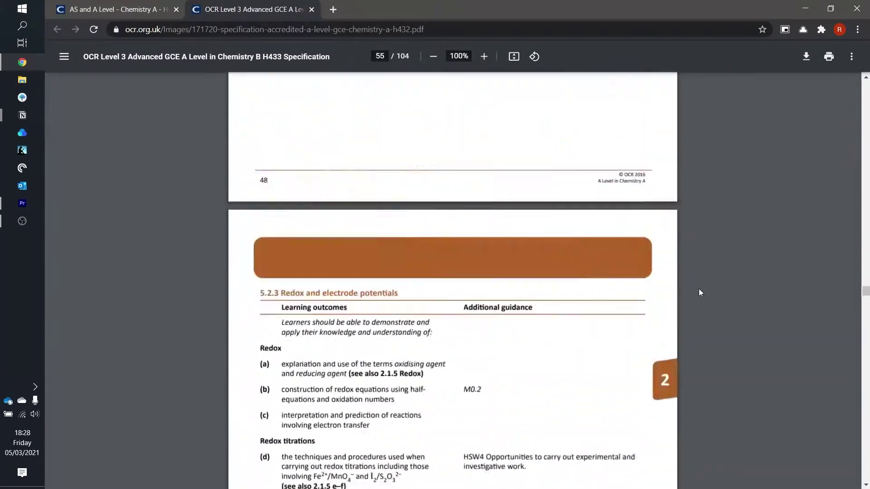
scroll(699, 289, "up", 20)
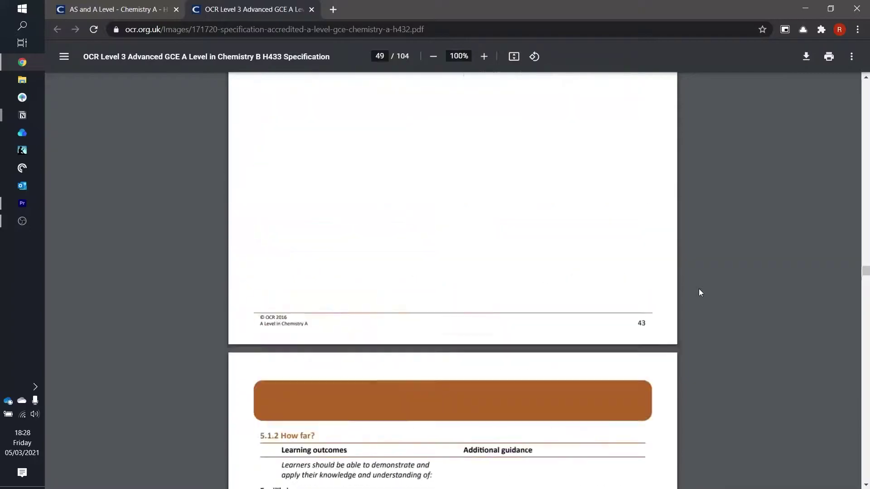
scroll(285, 189, "up", 5)
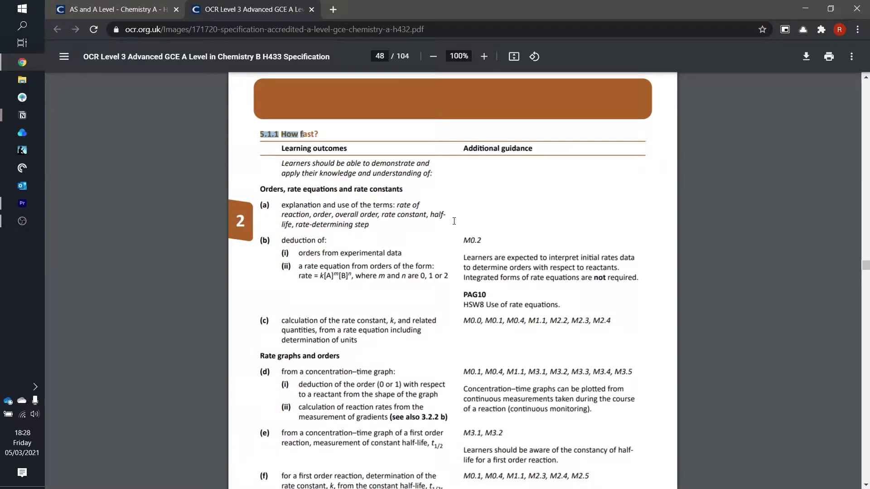
left_click(683, 206)
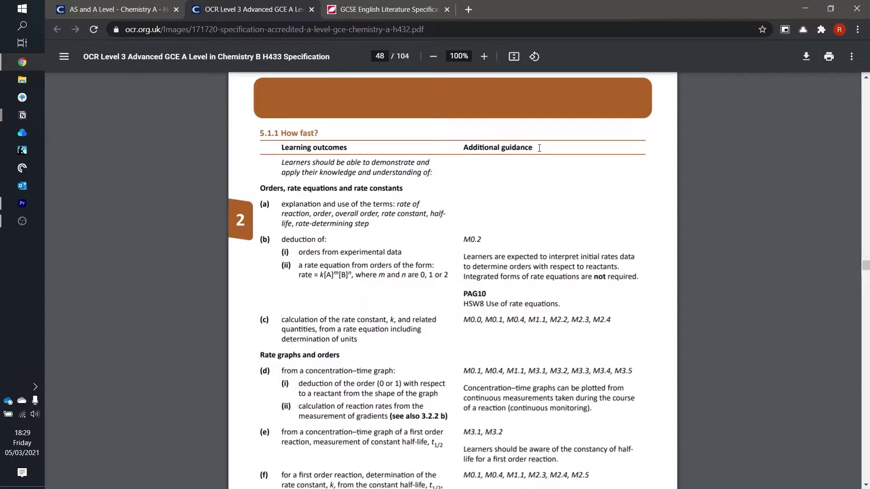
Step: Switch to the GCSE English Literature specification and scroll through it to the set texts tables
left_click(405, 4)
scroll(583, 297, "down", 20)
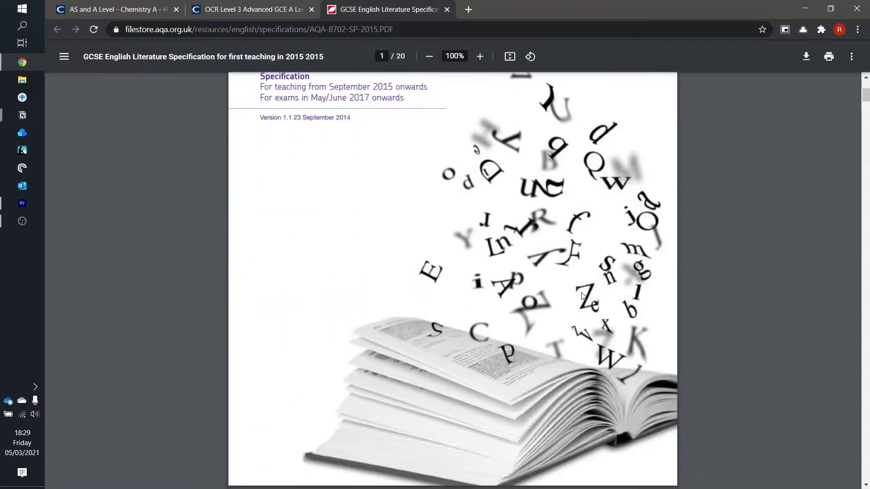
scroll(583, 296, "down", 20)
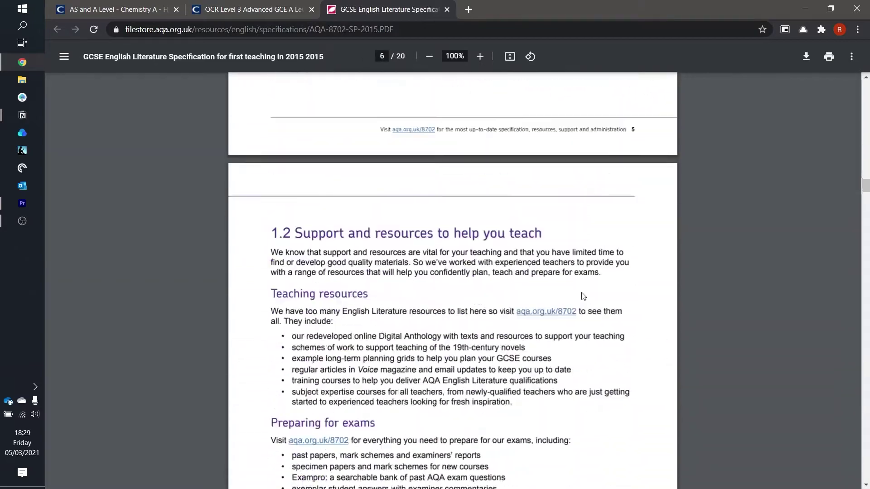
scroll(583, 297, "down", 12)
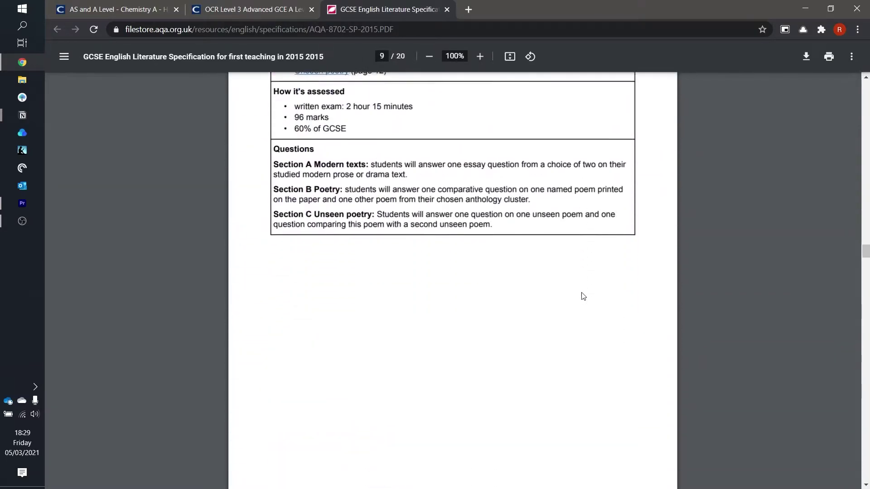
scroll(583, 296, "down", 20)
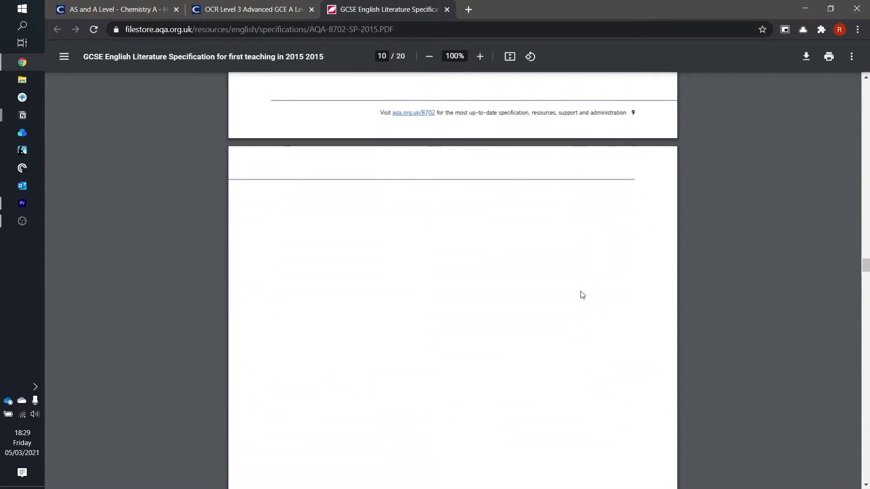
scroll(583, 295, "up", 10)
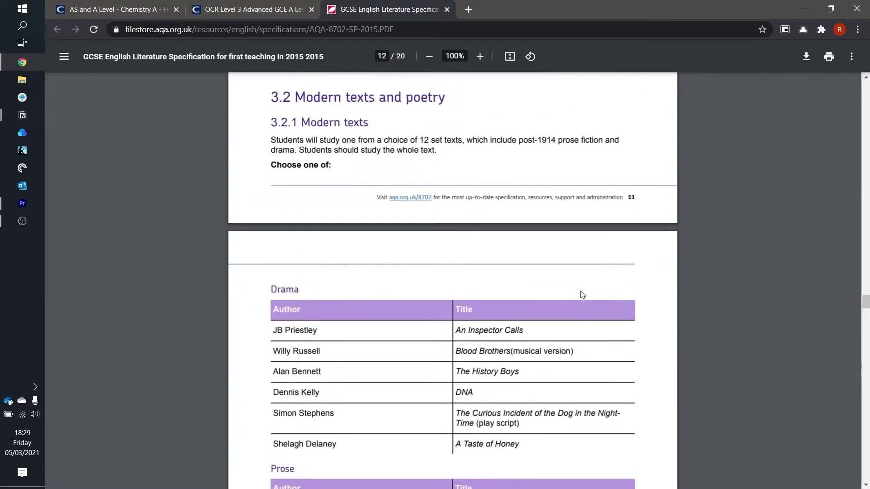
scroll(577, 289, "down", 4)
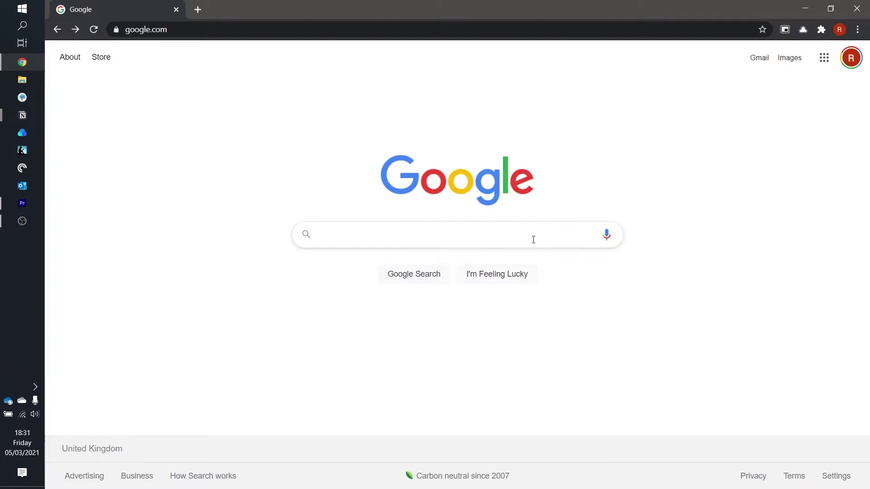
Step: Replace the 'examboard subject specification' query with 'ocr a a level chemistry specification' and search
type("examboard")
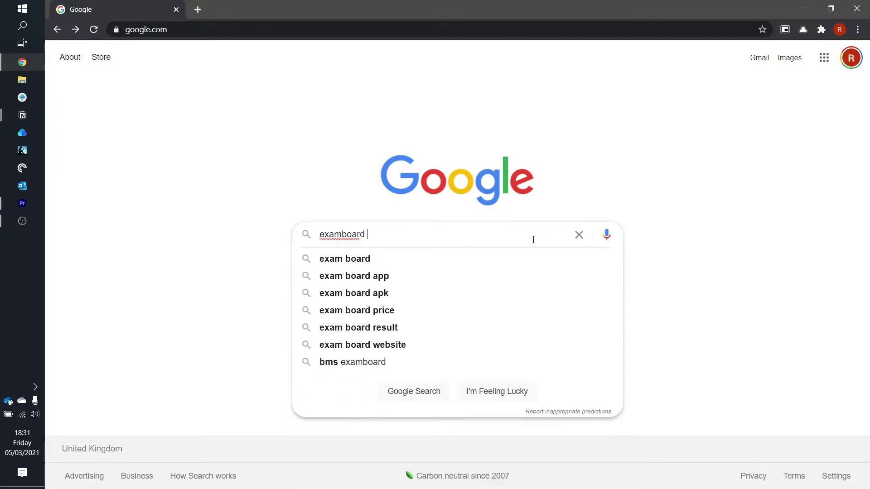
type(" sub")
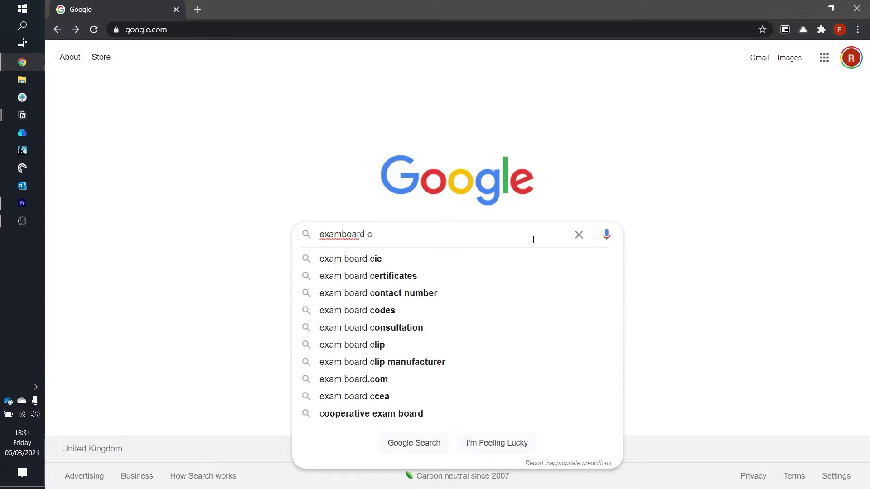
type("ject specifica")
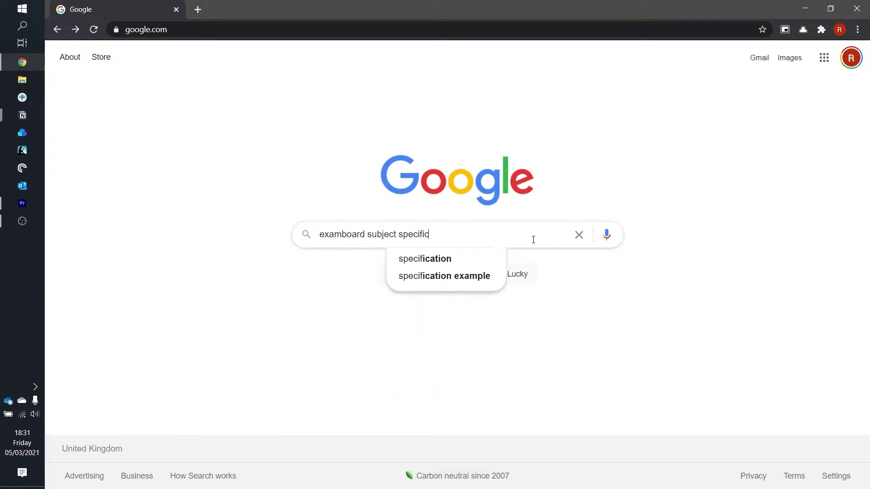
type("tion")
key("ctrl+a")
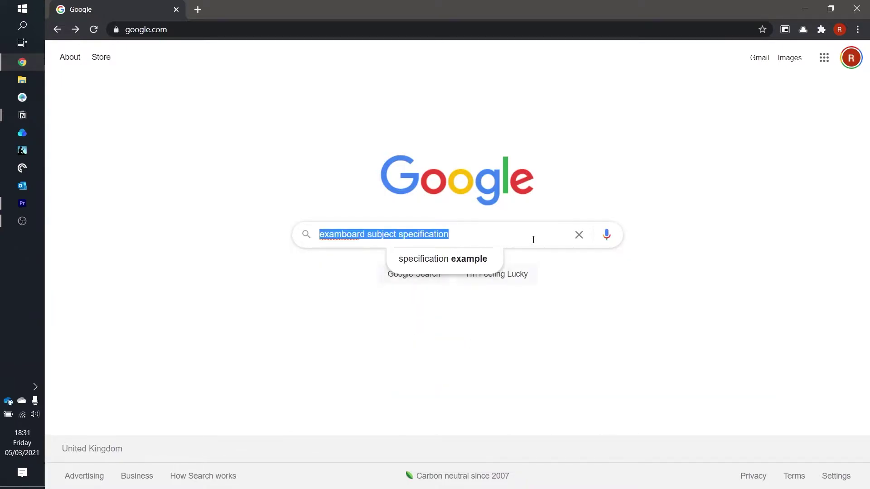
type("ocr a")
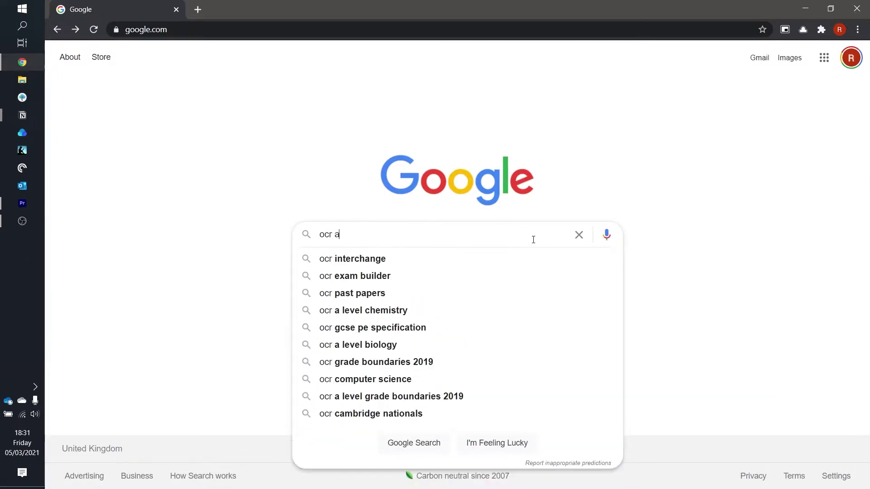
type(" a le")
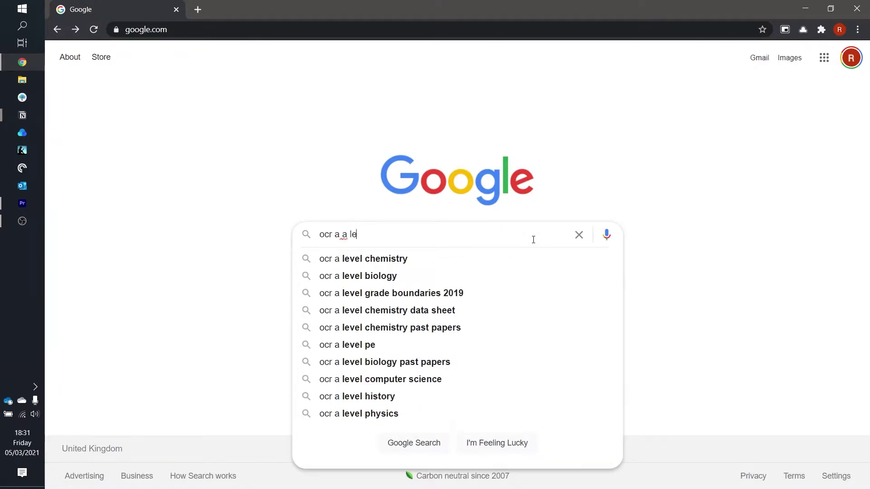
type("vel chemistry")
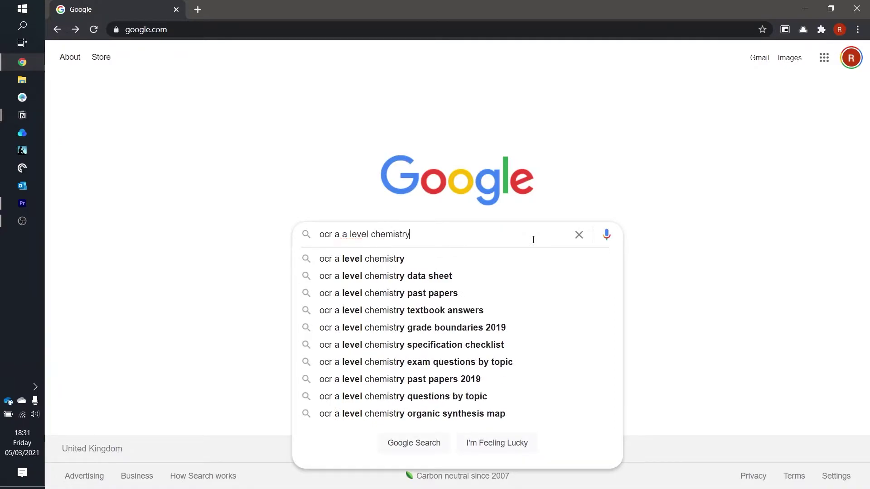
type(" specification")
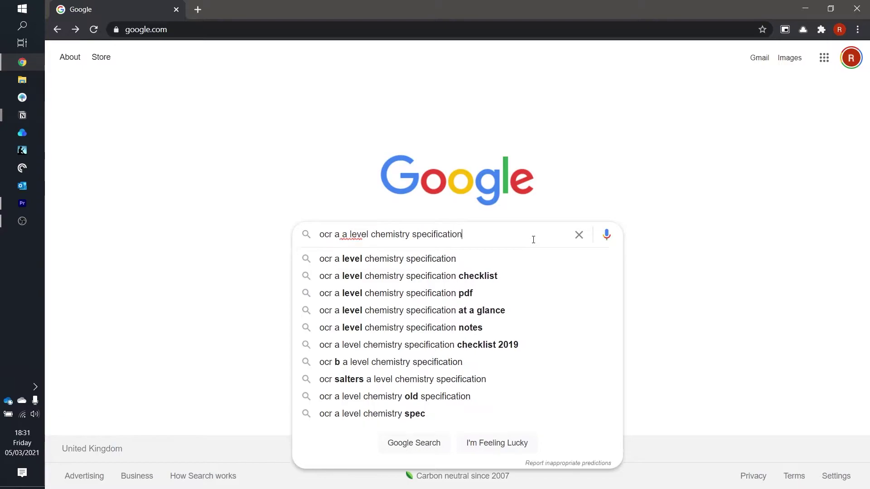
key("Return")
Step: Open OCR's Chemistry A page and toggle between the AS Level and A Level specification details
left_click(270, 206)
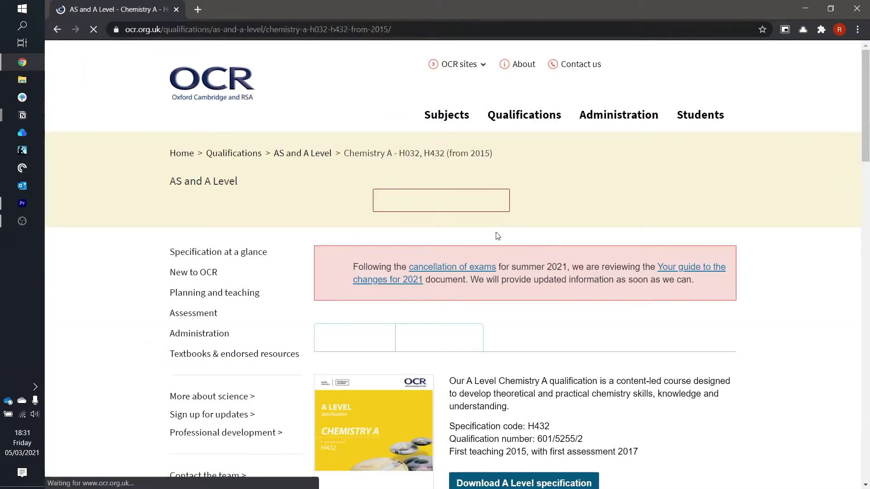
scroll(580, 308, "down", 3)
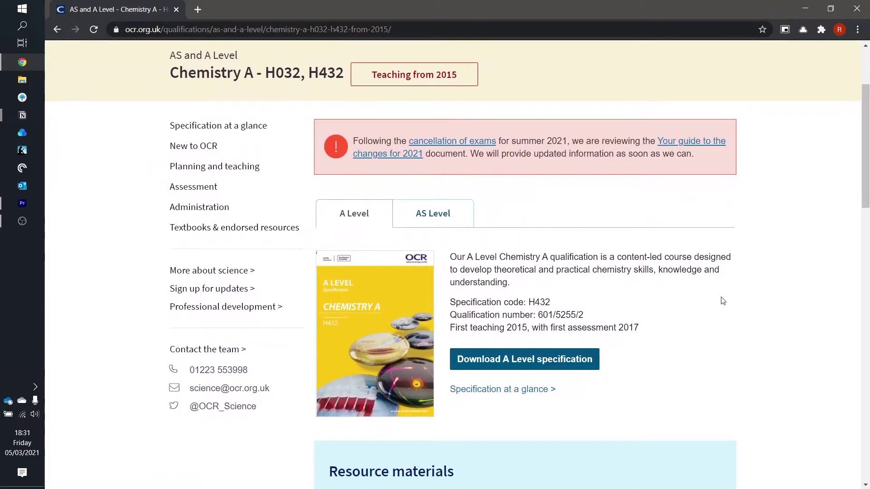
left_click(446, 229)
left_click(361, 222)
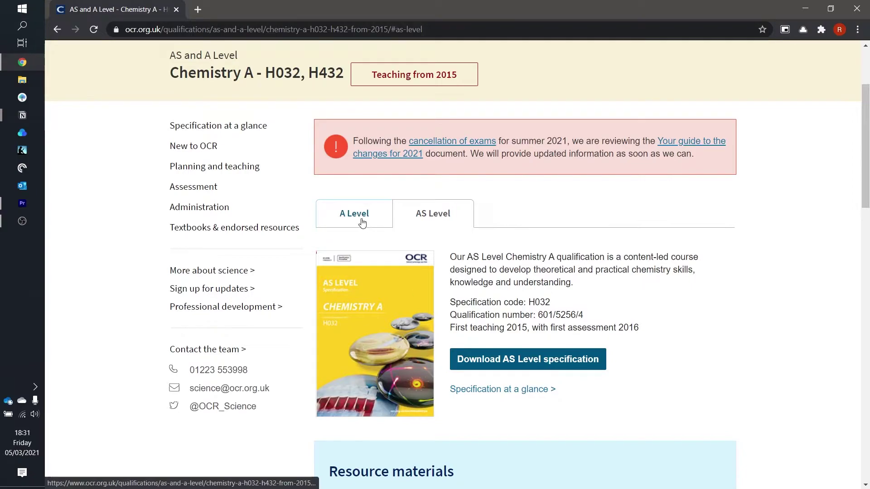
left_click(425, 217)
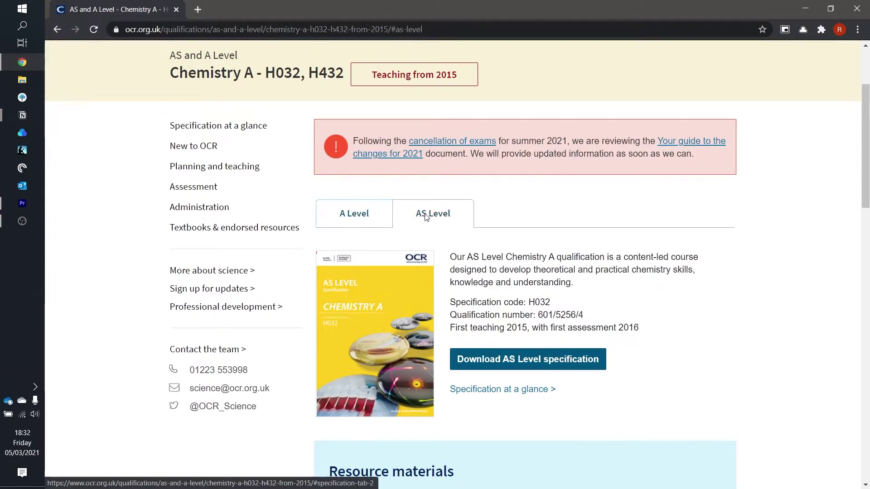
left_click(358, 214)
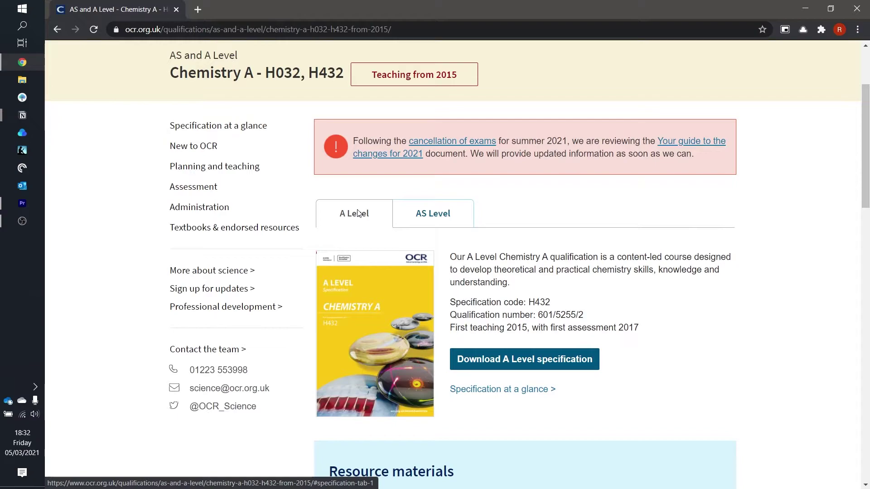
left_click(439, 220)
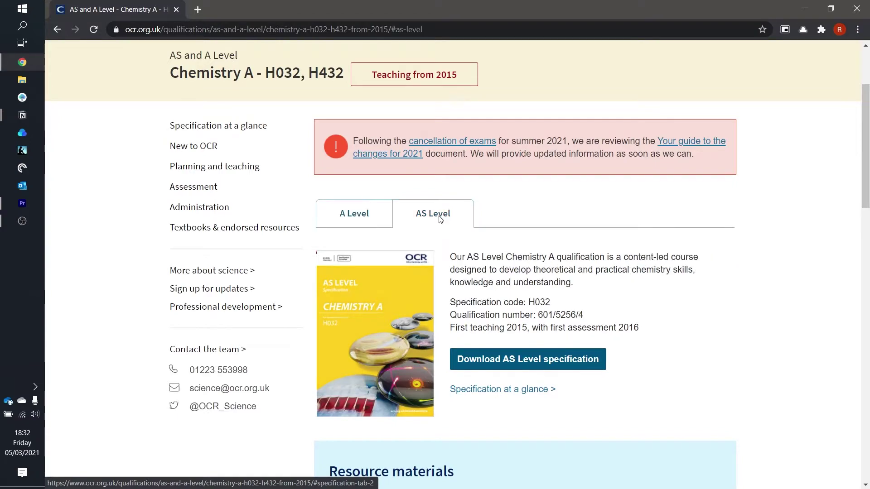
left_click(360, 226)
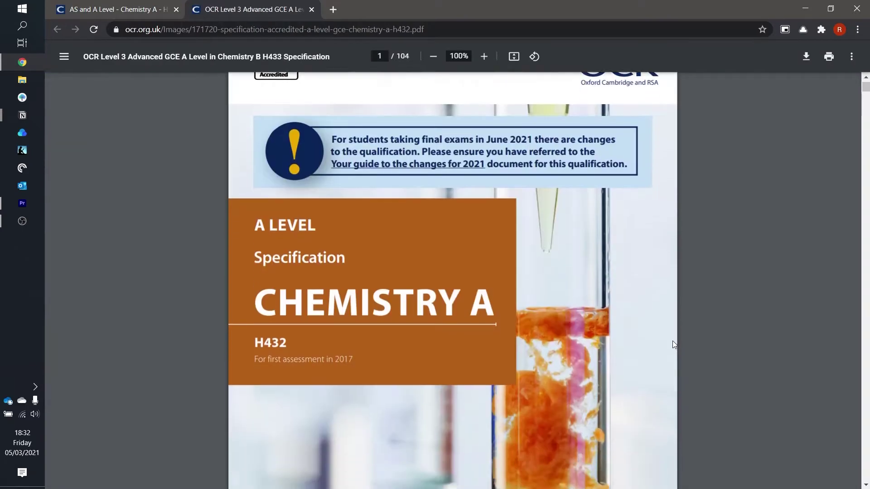
Step: Save the H432 specification PDF to Downloads, close Acrobat and bring up File Explorer
scroll(673, 345, "down", 5)
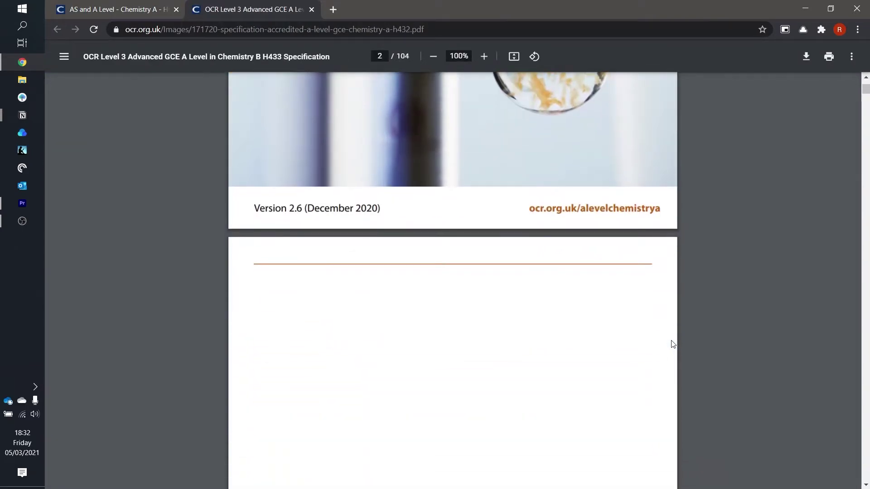
scroll(672, 345, "down", 4)
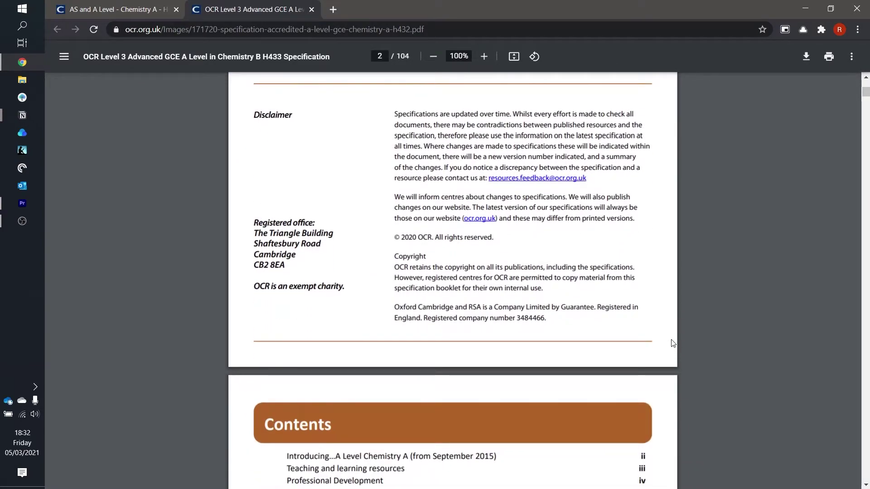
scroll(673, 344, "down", 10)
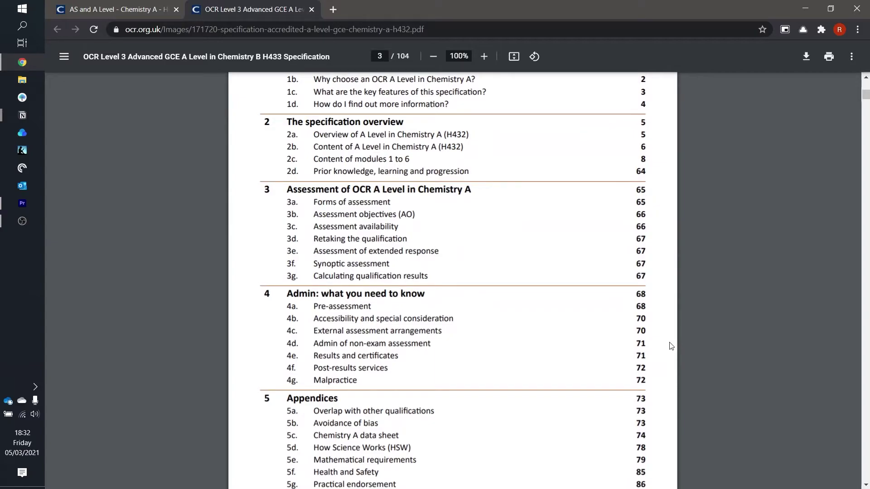
scroll(673, 344, "down", 20)
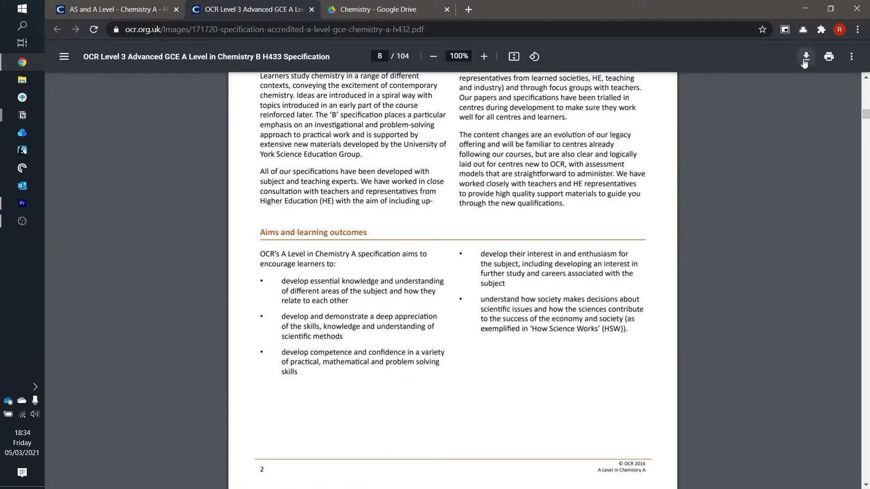
left_click(805, 57)
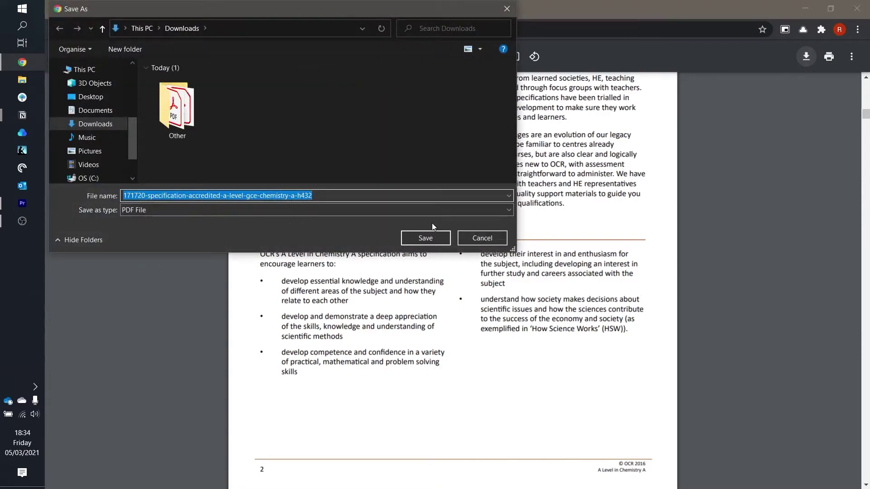
left_click(426, 238)
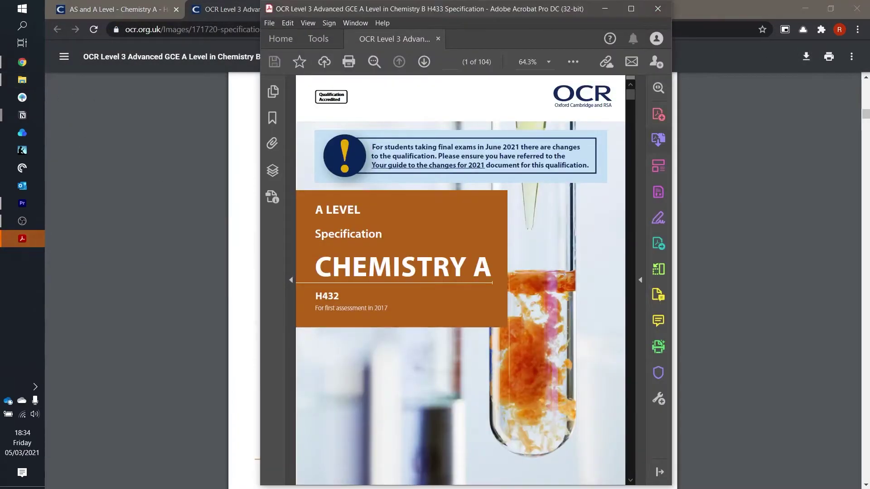
key("alt+F4")
key("super+e")
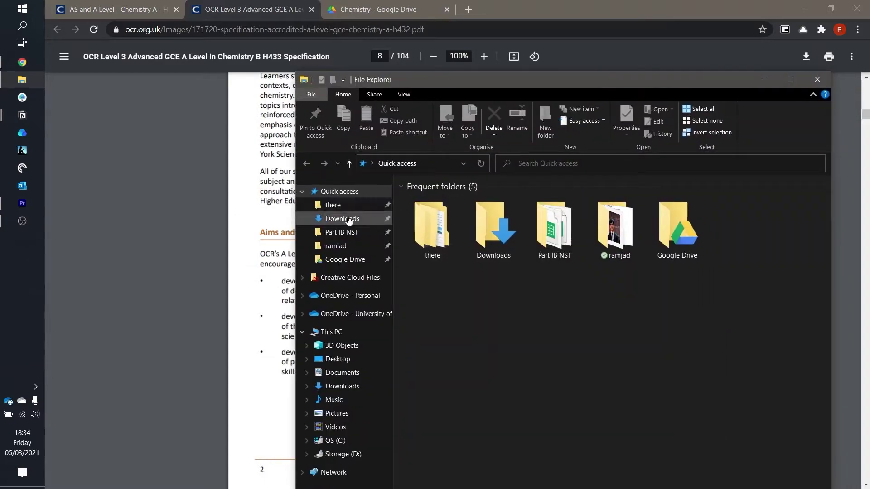
Step: Drag the specification PDF from Downloads into the Drive Chemistry folder
left_click(348, 219)
left_click_drag(567, 79, 614, 17)
left_click(379, 9)
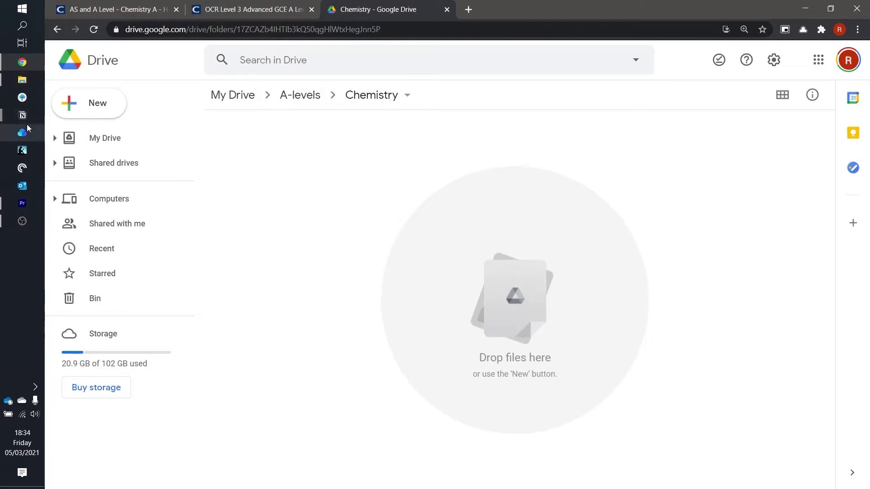
left_click(22, 80)
left_click_drag(498, 217, 252, 211)
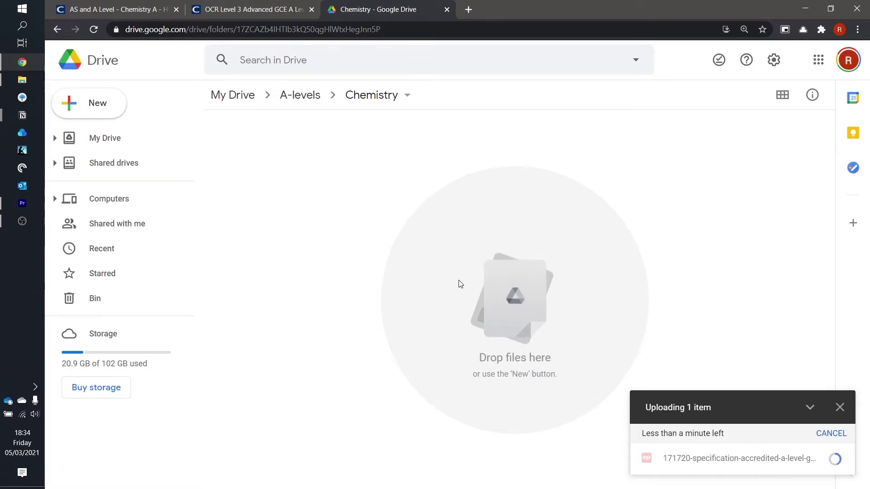
Step: Rename the uploaded PDF to 'Specification'
right_click(308, 150)
left_click(371, 323)
type("Sep")
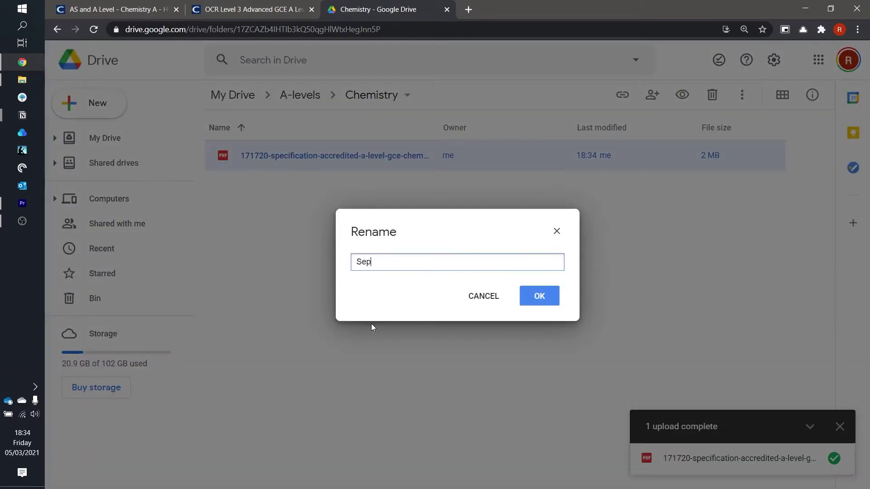
key("BackSpace")
key("BackSpace")
type("pecification")
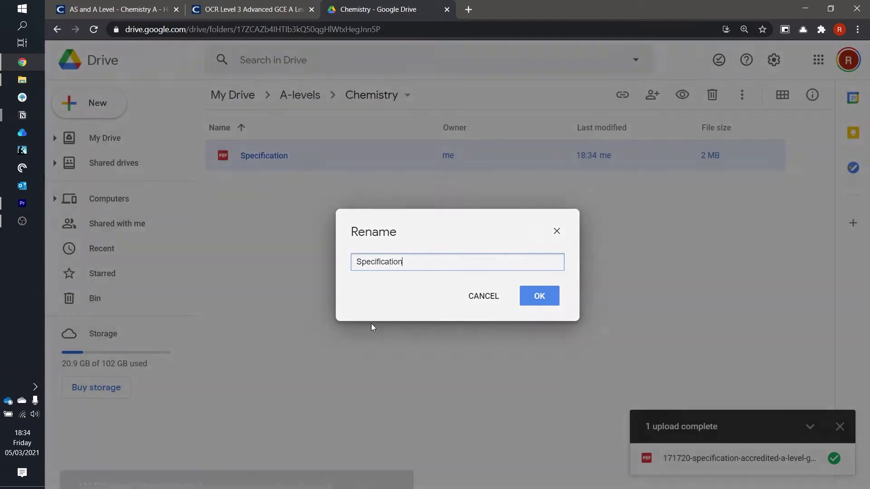
key("Return")
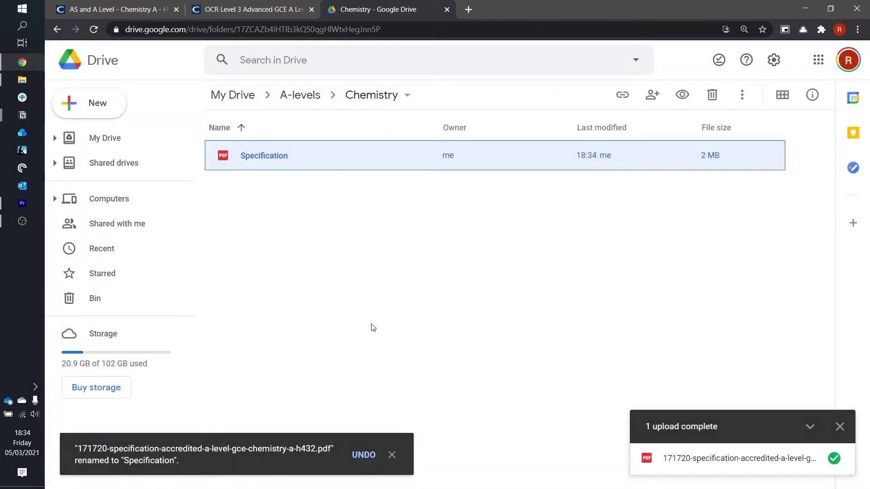
Step: Open the Specification PDF in Drive and scroll to page 26, Electronegativity and bond polarity
double_click(285, 159)
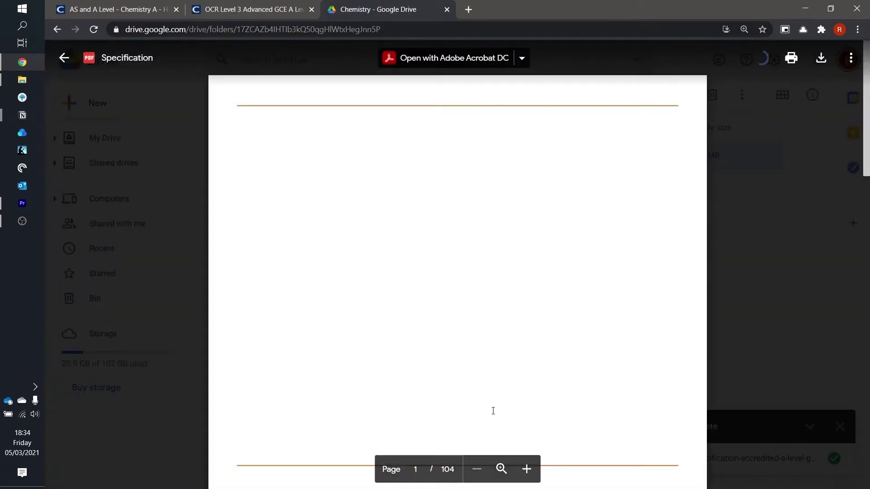
scroll(575, 322, "down", 20)
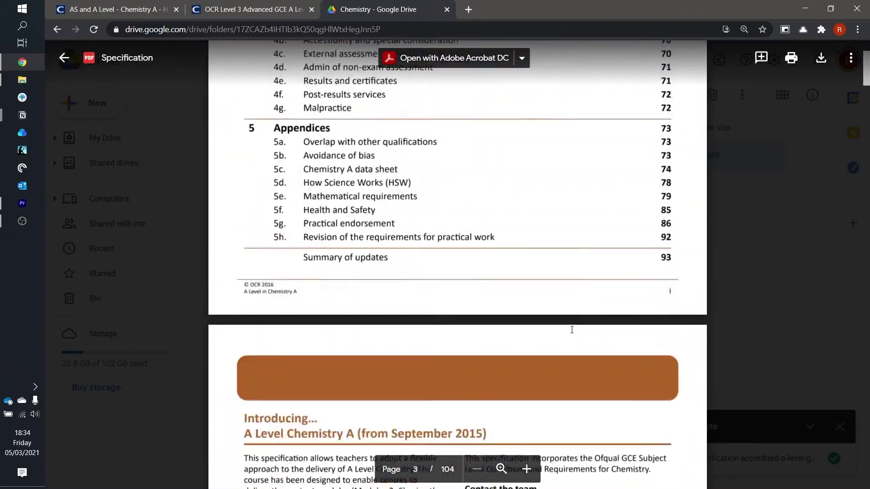
scroll(572, 329, "down", 20)
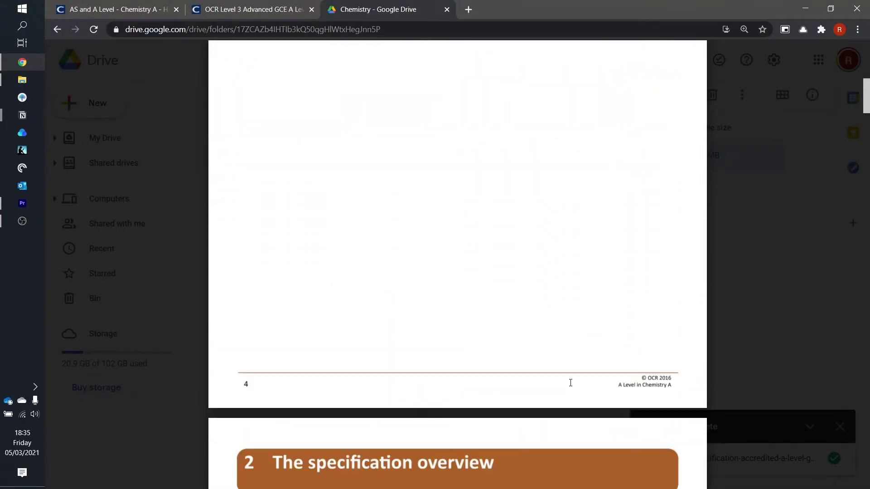
scroll(570, 383, "down", 20)
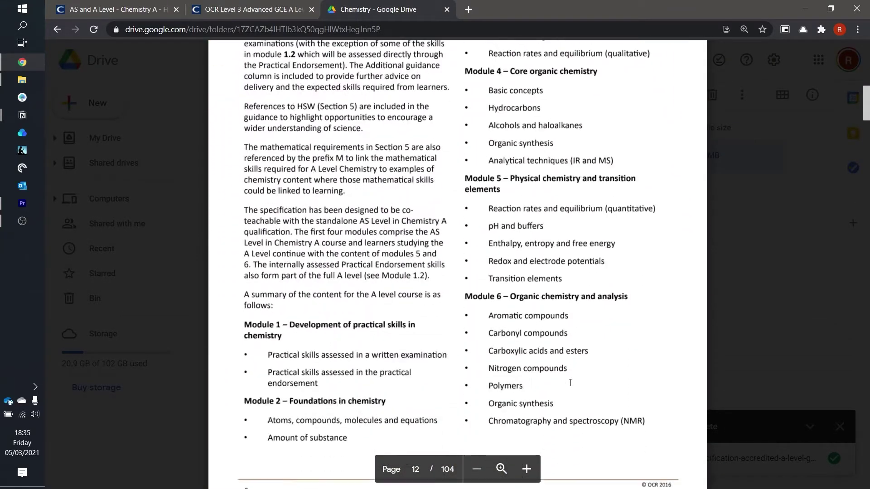
scroll(571, 383, "down", 12)
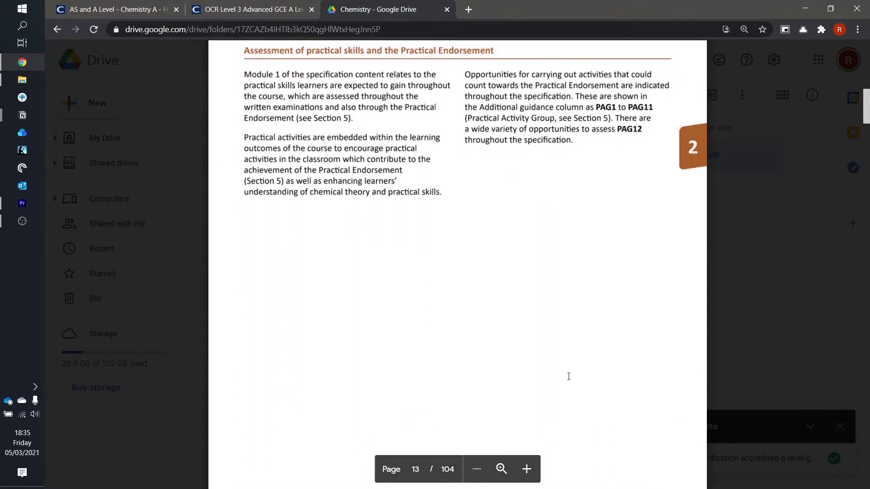
scroll(569, 376, "down", 15)
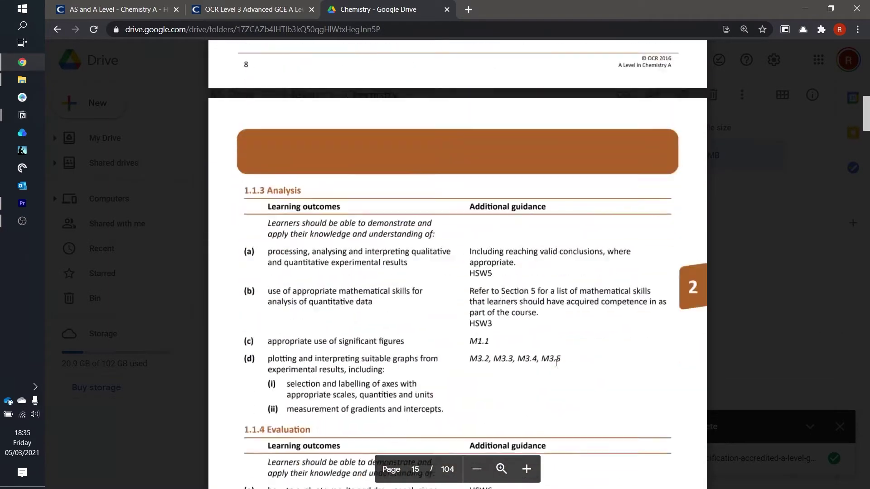
scroll(555, 363, "down", 8)
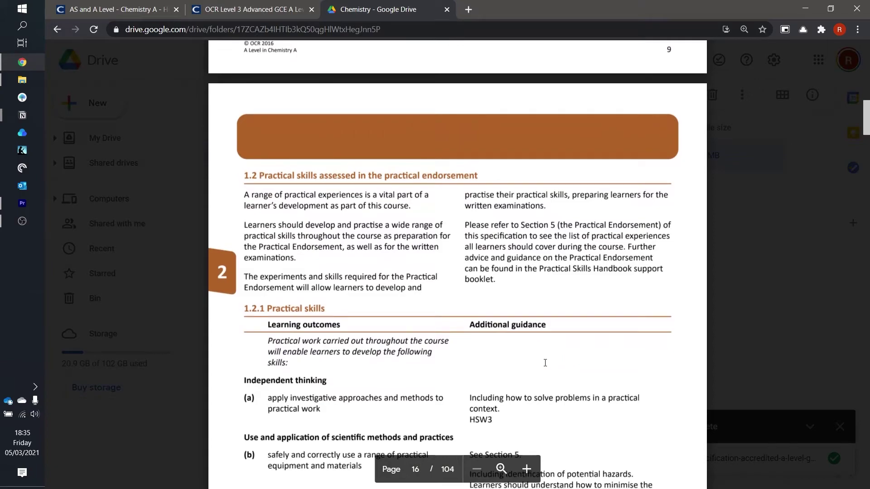
scroll(545, 362, "down", 3)
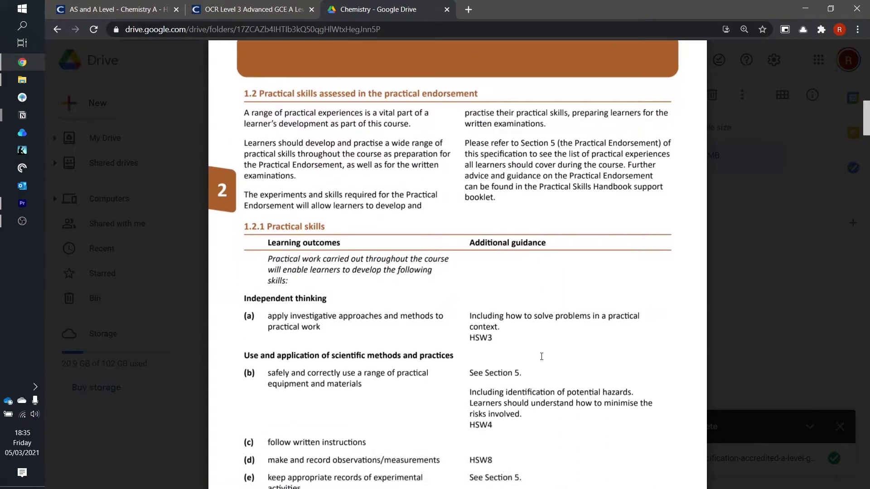
scroll(542, 356, "down", 6)
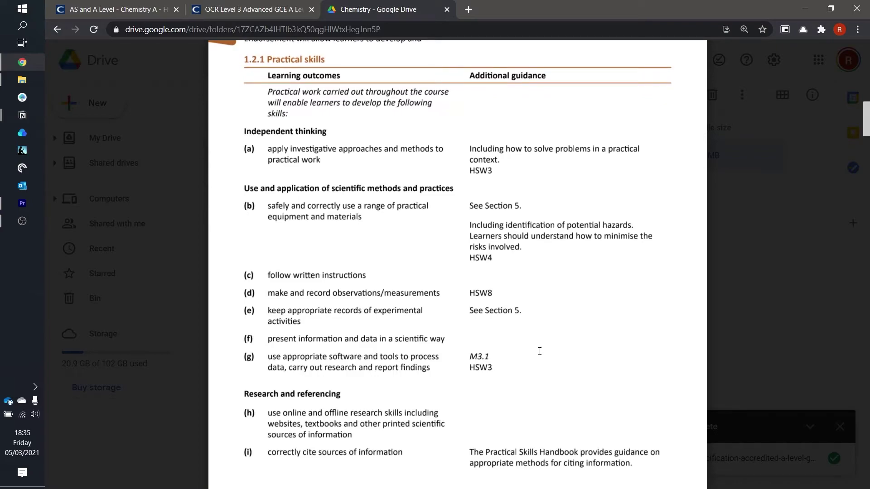
scroll(540, 351, "down", 20)
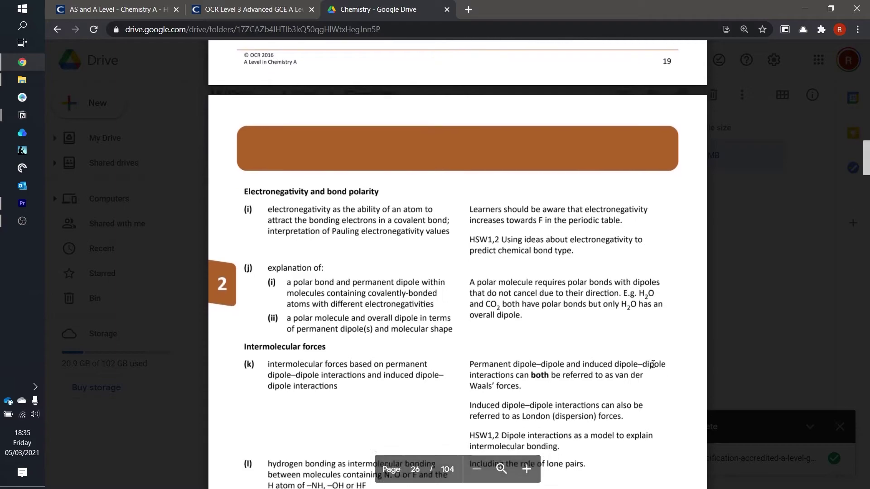
Step: Highlight item (j)(i) on polar bonds on page 26 and comment 'Don't understand this'
left_click_drag(434, 226, 287, 203)
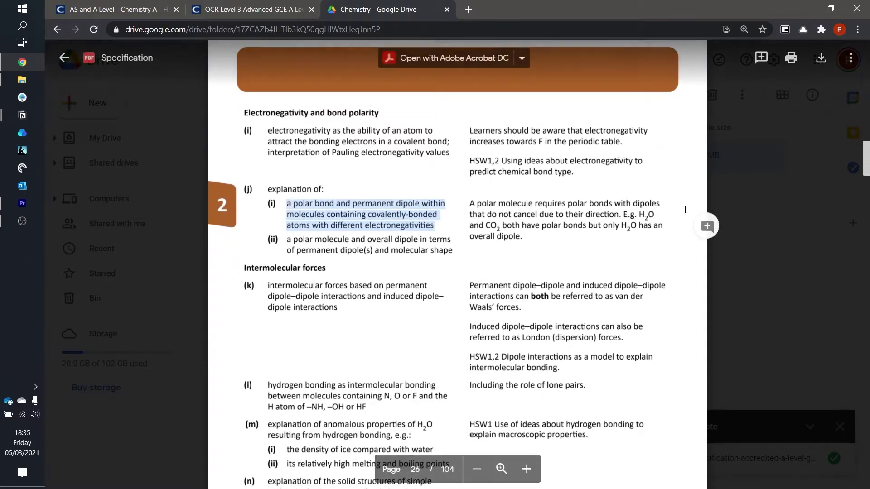
left_click(708, 226)
type("Don")
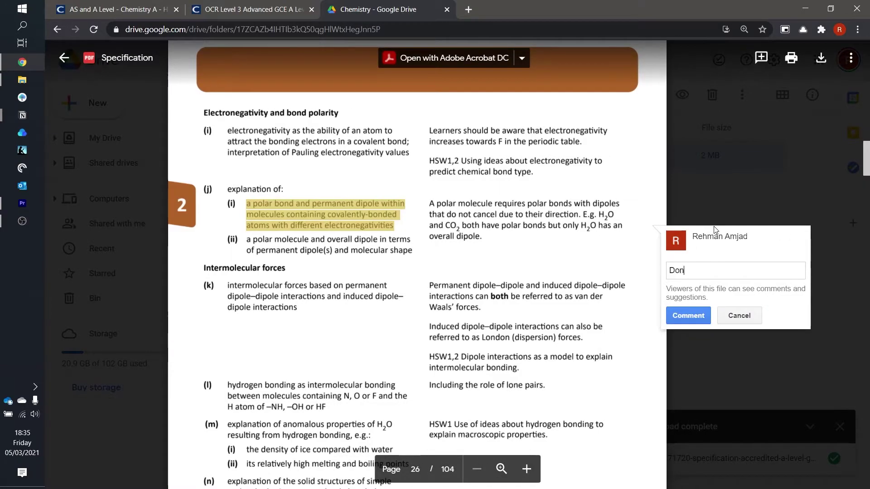
type("'t understand this")
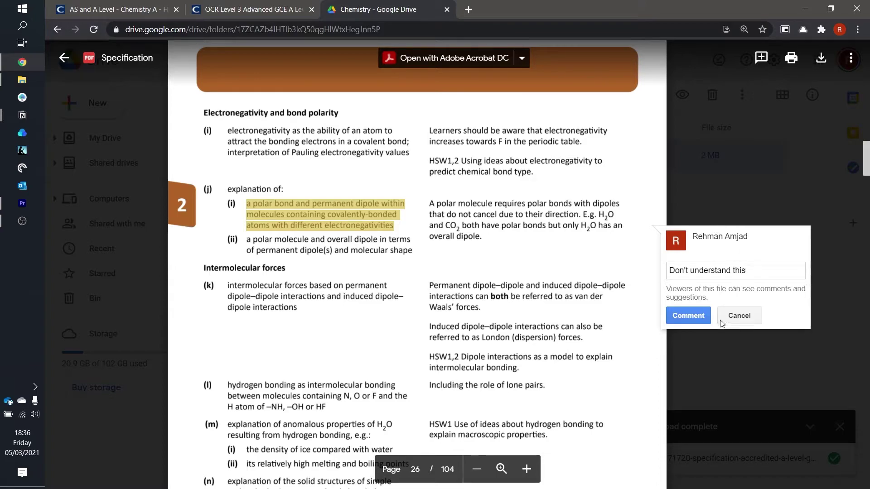
left_click(685, 317)
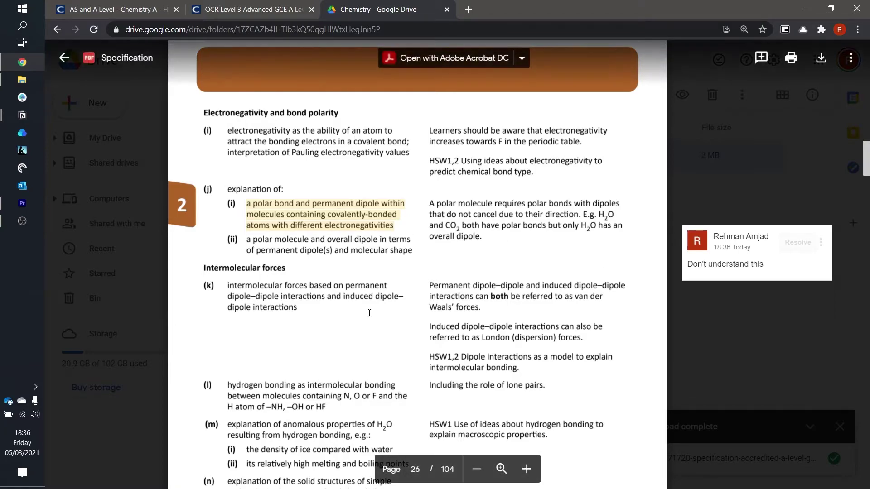
Step: Scroll down and select the full wording of item (o) on covalent compounds' physical properties
scroll(359, 314, "down", 2)
scroll(359, 314, "down", 2)
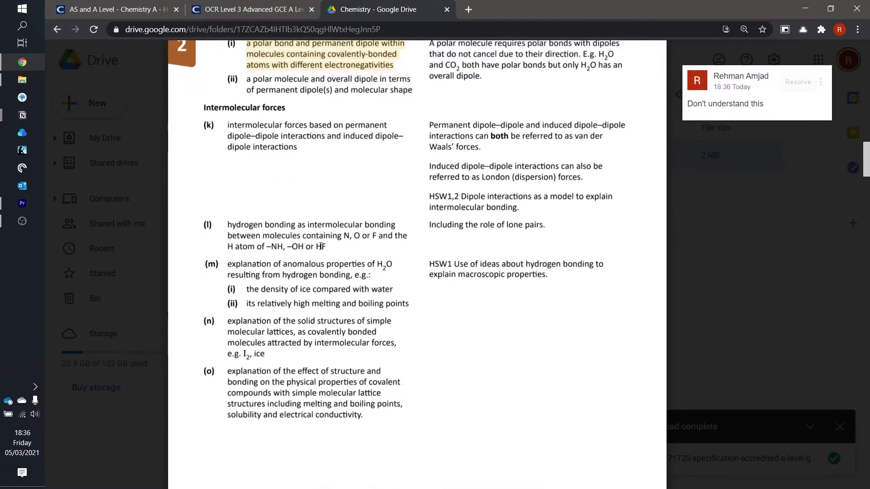
mouse_move(332, 250)
left_mouse_down()
mouse_move(305, 249)
mouse_move(317, 250)
left_mouse_up()
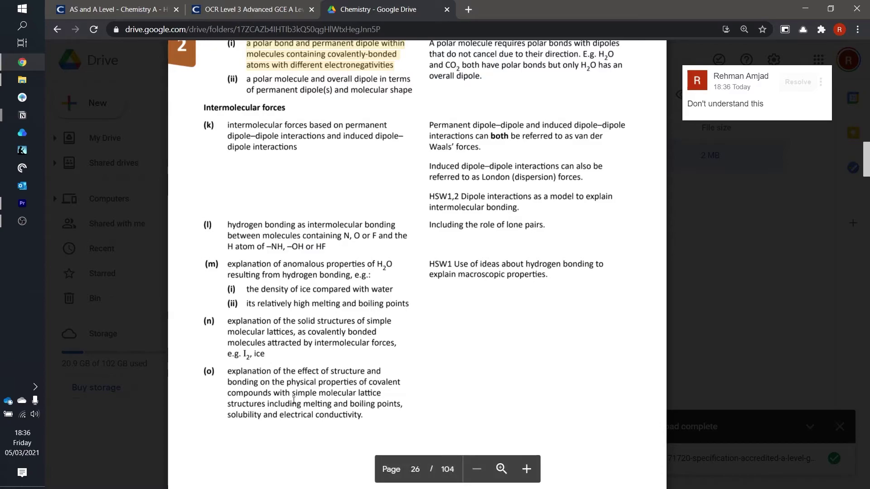
scroll(297, 393, "down", 2)
scroll(453, 302, "up", 1)
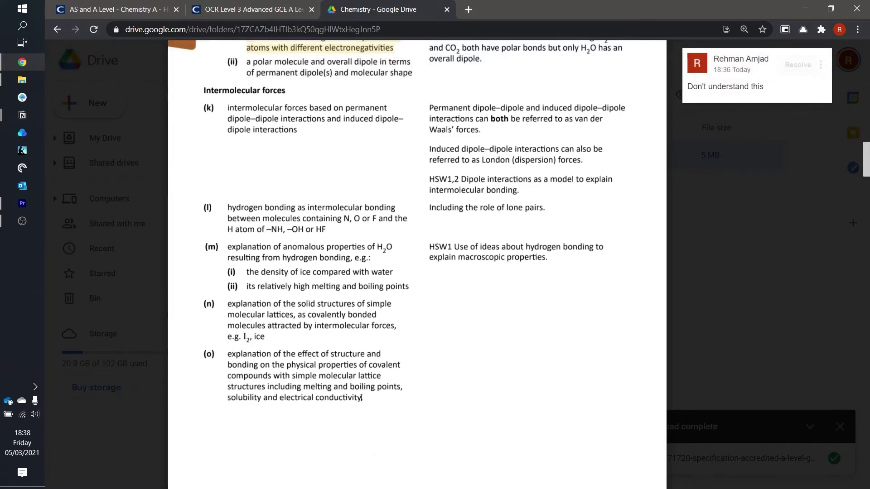
left_click_drag(362, 398, 227, 354)
Step: Search the web for the pasted item (o) wording and open the Ellesmere OCR A level Chemistry result
left_click(120, 6)
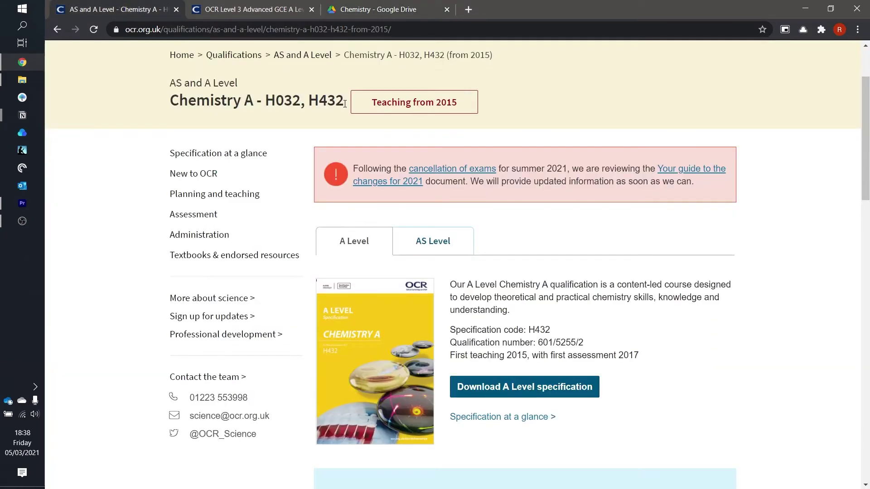
left_click(355, 29)
type("explanaton of the efect of structure and bonding on the physical propertes of covalent compounds with simple molecular latce structures including meltng and boiling points, solubility and electrical conductvity.")
key("Return")
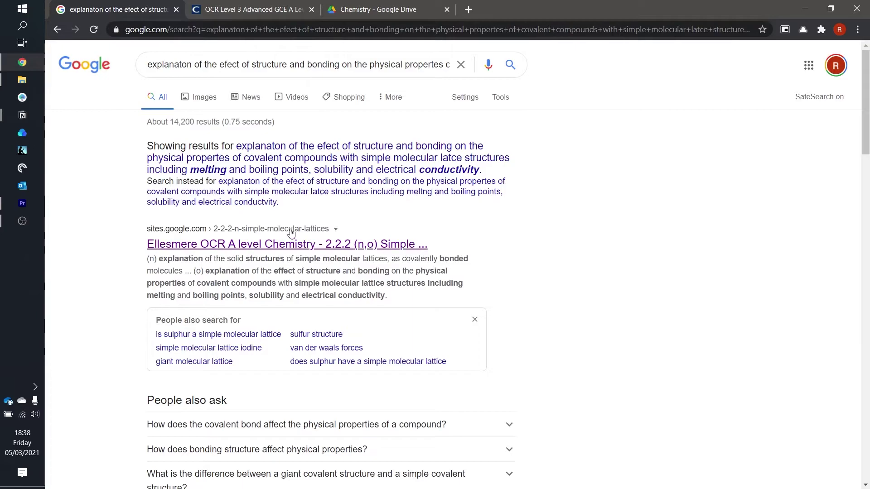
scroll(488, 331, "down", 10)
scroll(491, 327, "down", 5)
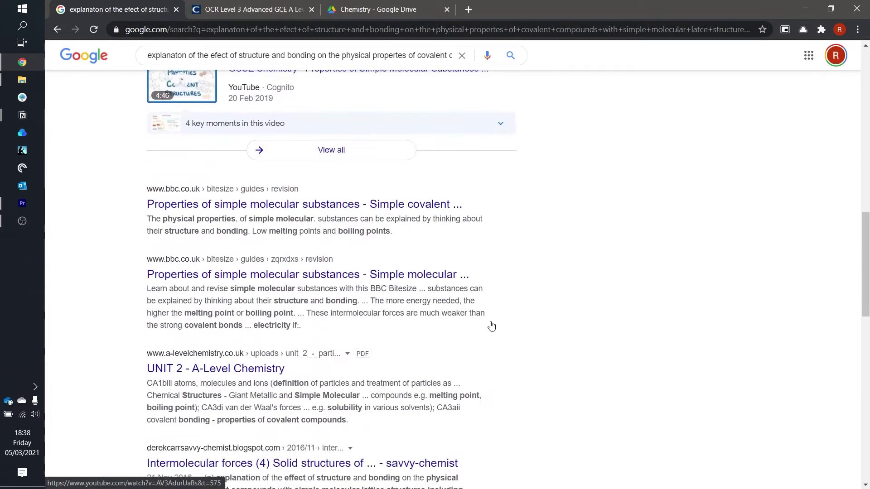
scroll(492, 325, "up", 15)
left_click(394, 249)
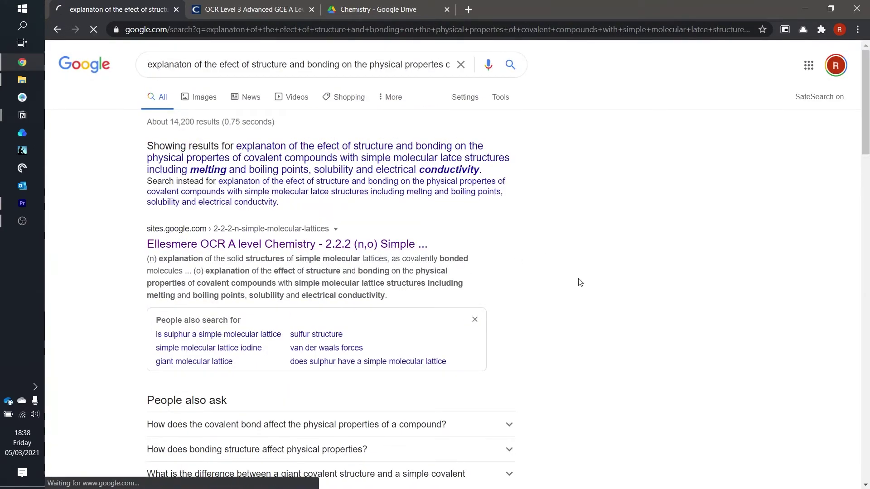
Step: Read the Ellesmere Ice section, glance at the Drive PDF, then return to the search results
scroll(562, 384, "down", 3)
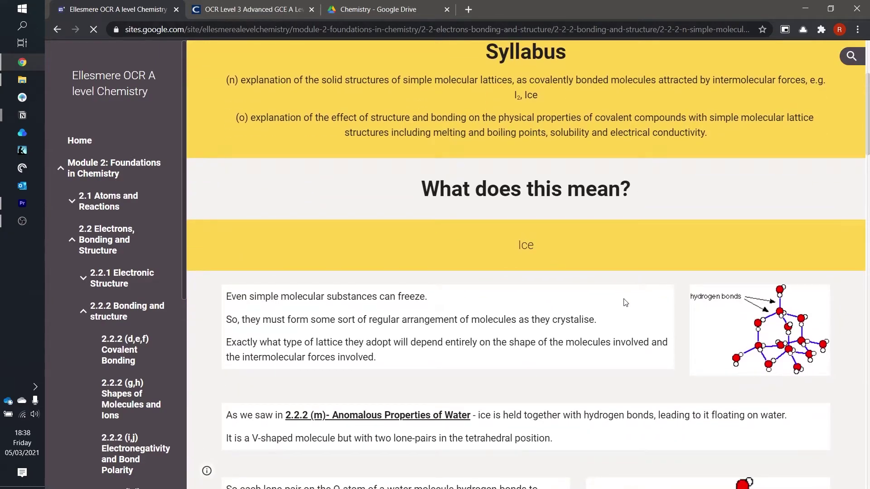
scroll(625, 301, "down", 3)
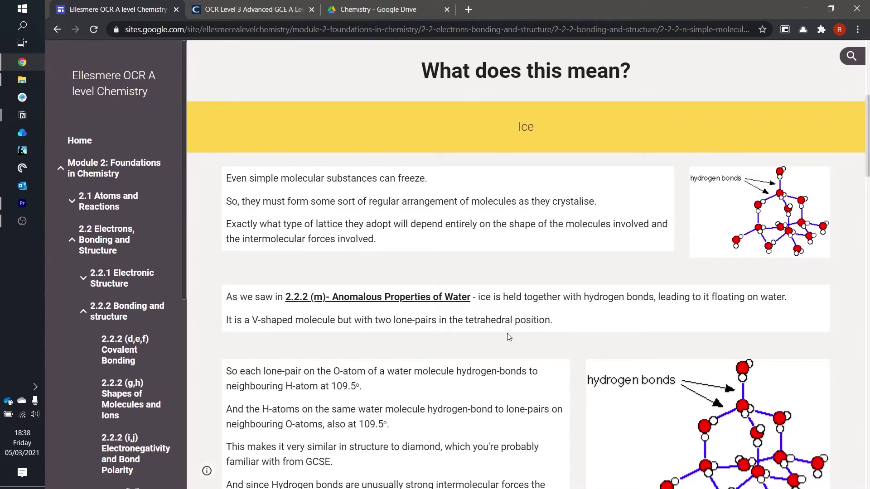
key("ctrl+3")
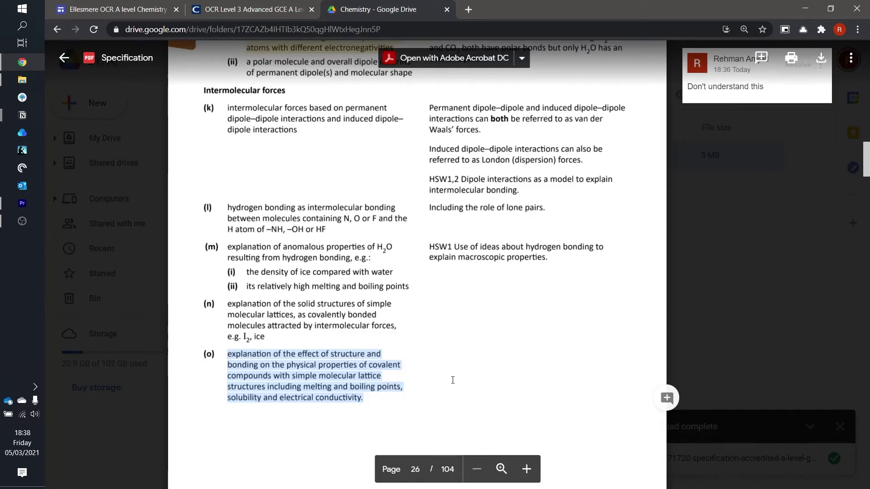
key("ctrl+1")
key("alt+Left")
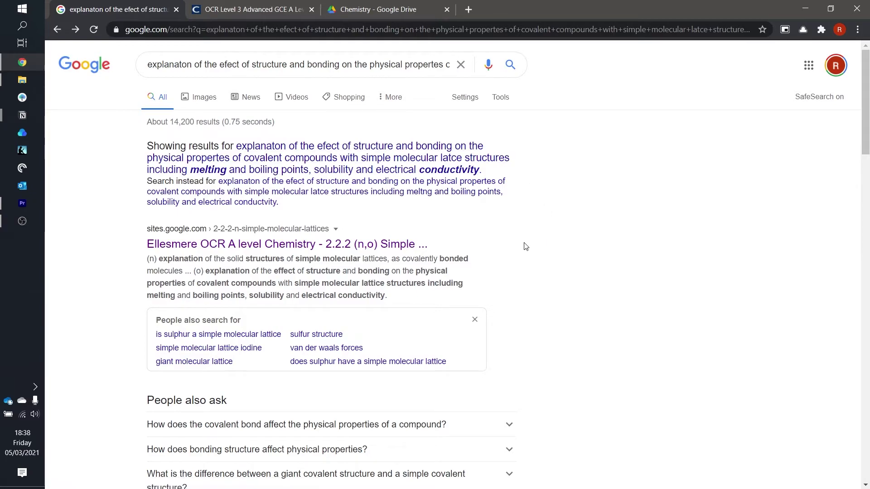
Step: Browse the TLMaths 'TEACHING A-Level Maths [AQA, Edexcel, OCR, OCR MEI]' playlist's video list
left_click(395, 5)
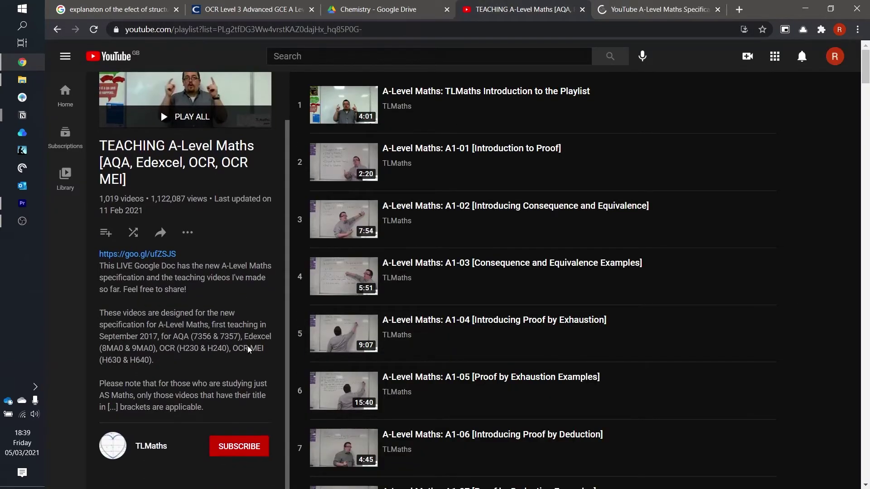
scroll(488, 322, "down", 20)
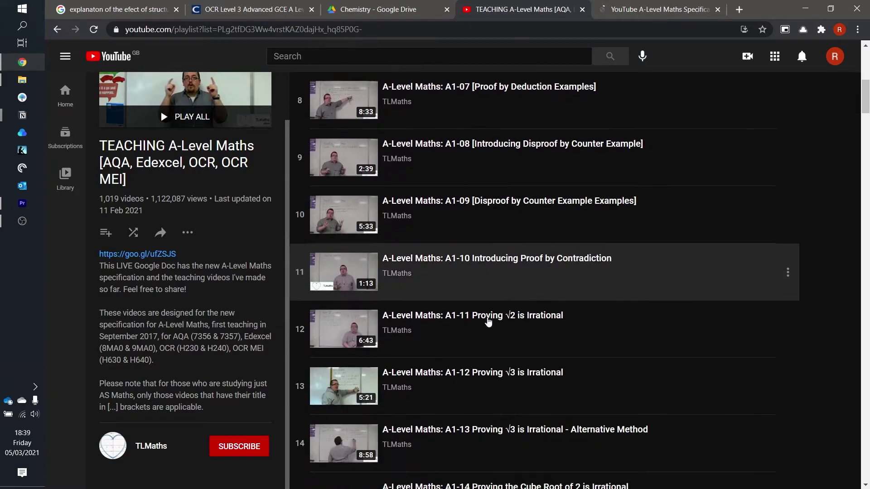
scroll(488, 322, "down", 20)
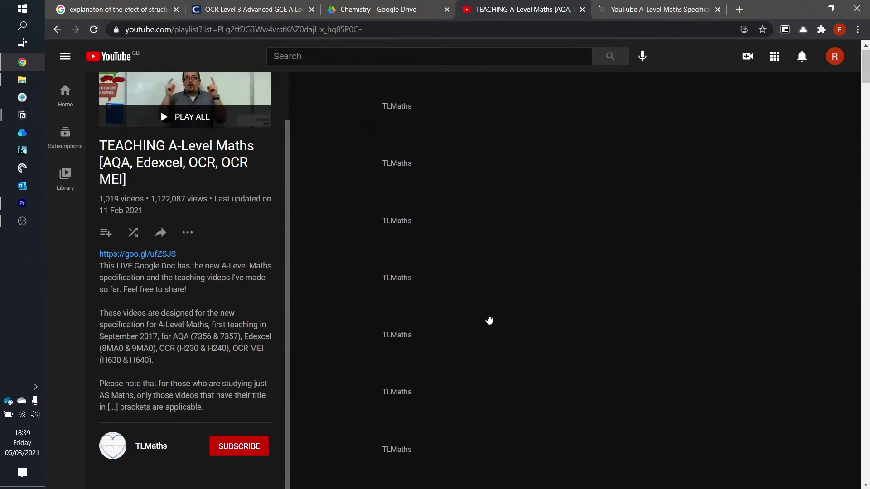
Step: Scroll the YouTube A-Level Maths Specification doc's Algebra and Functions links down to B9 Graph Transformations
left_click(659, 9)
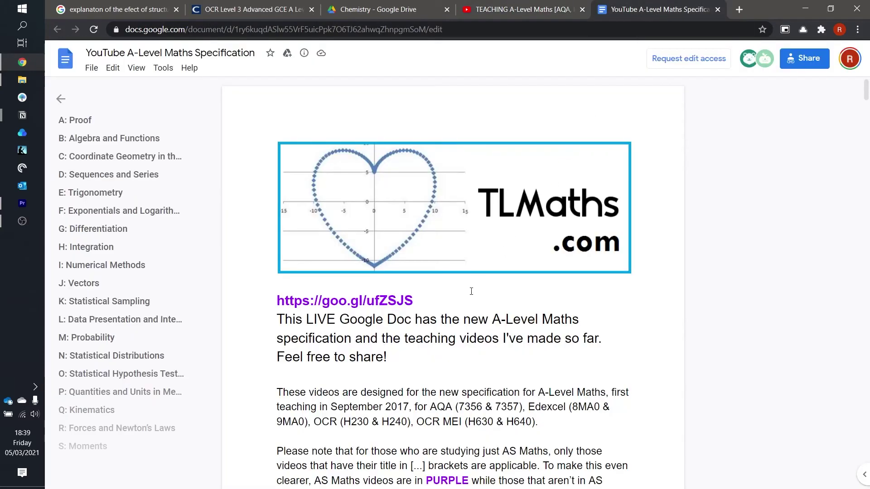
scroll(460, 300, "down", 15)
scroll(460, 299, "down", 10)
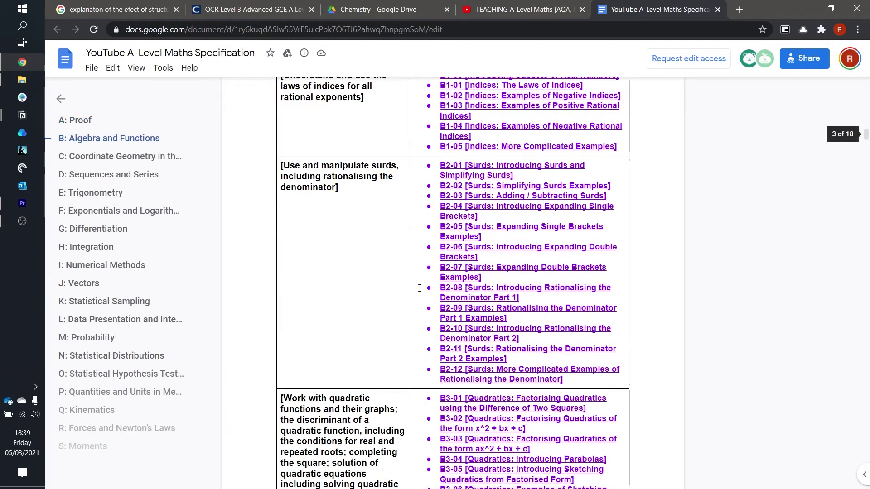
scroll(367, 278, "down", 5)
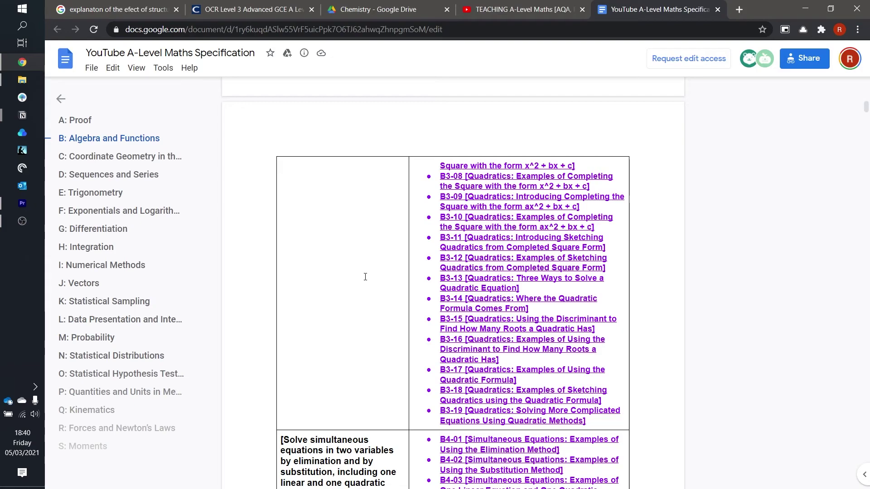
scroll(380, 328, "down", 20)
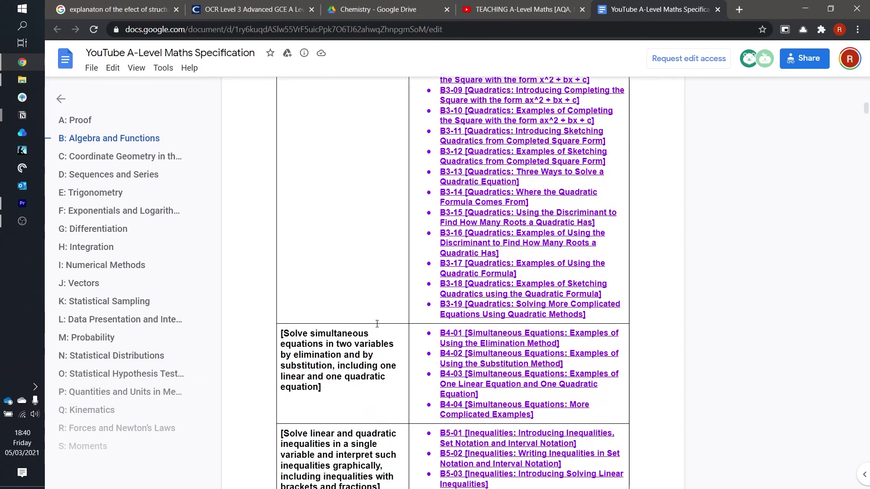
scroll(377, 323, "down", 20)
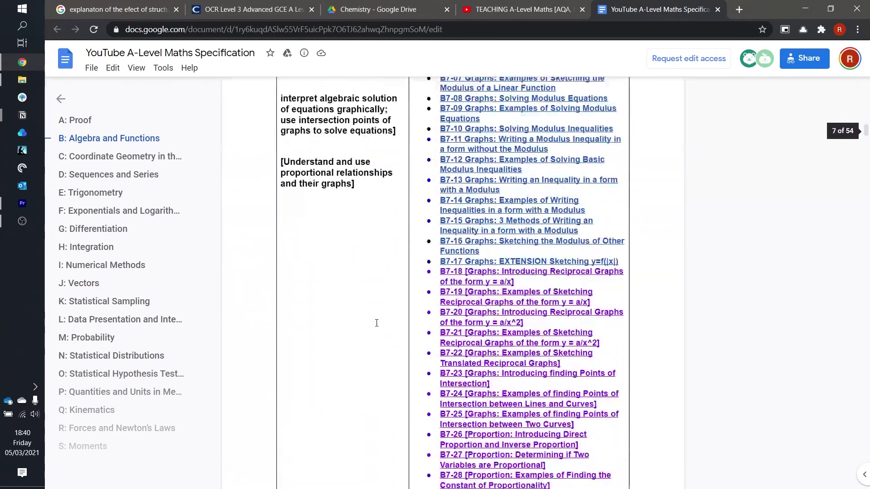
scroll(376, 321, "down", 20)
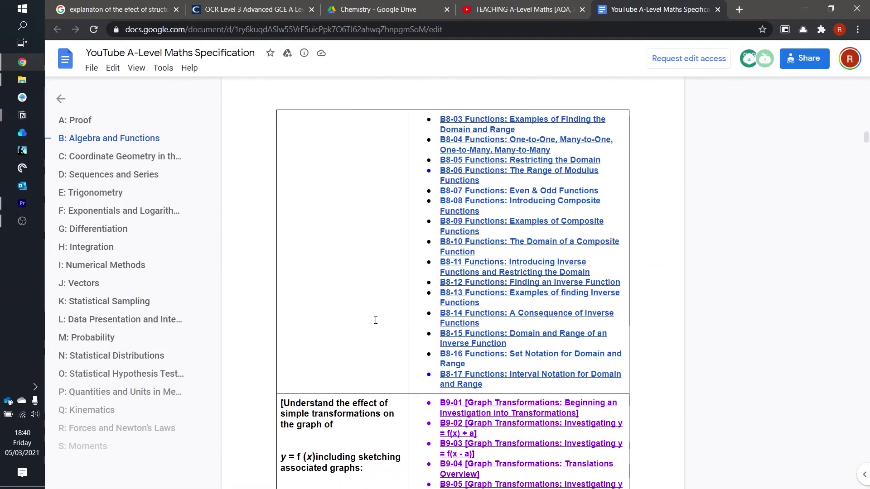